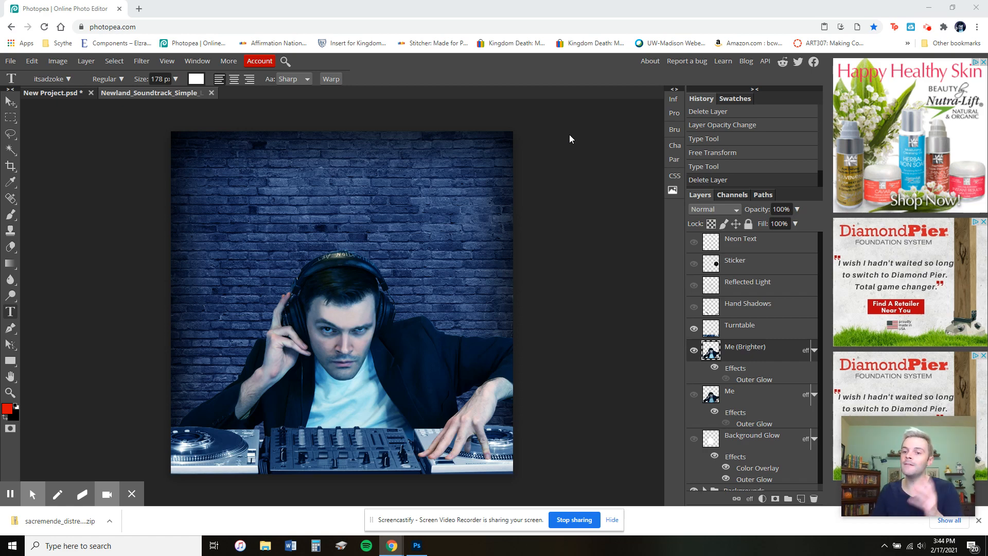
Lower the Me (Brighter) layer's opacity to about 52%.
{"action": "left_click", "coordinate": [760, 326]}
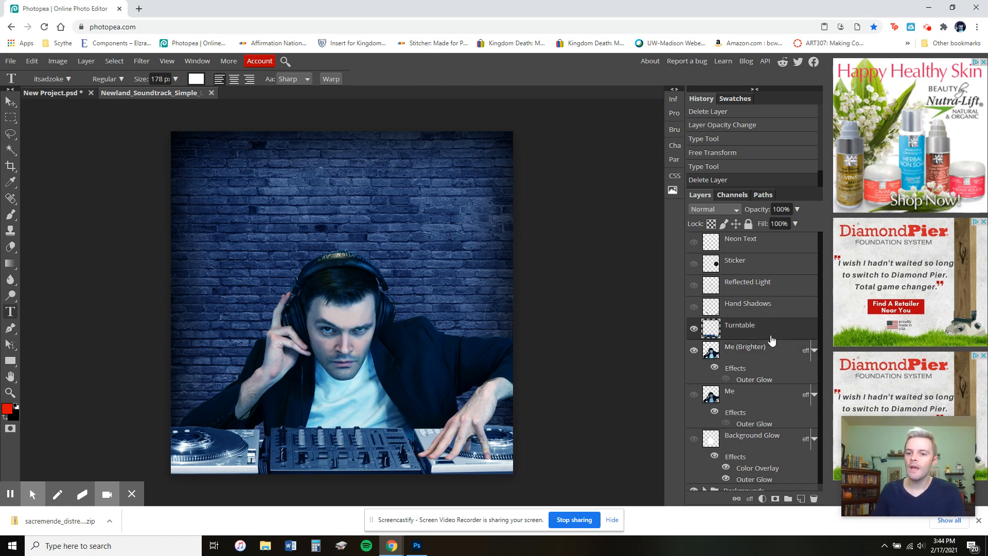
{"action": "left_click", "coordinate": [770, 349]}
{"action": "left_click", "coordinate": [772, 328]}
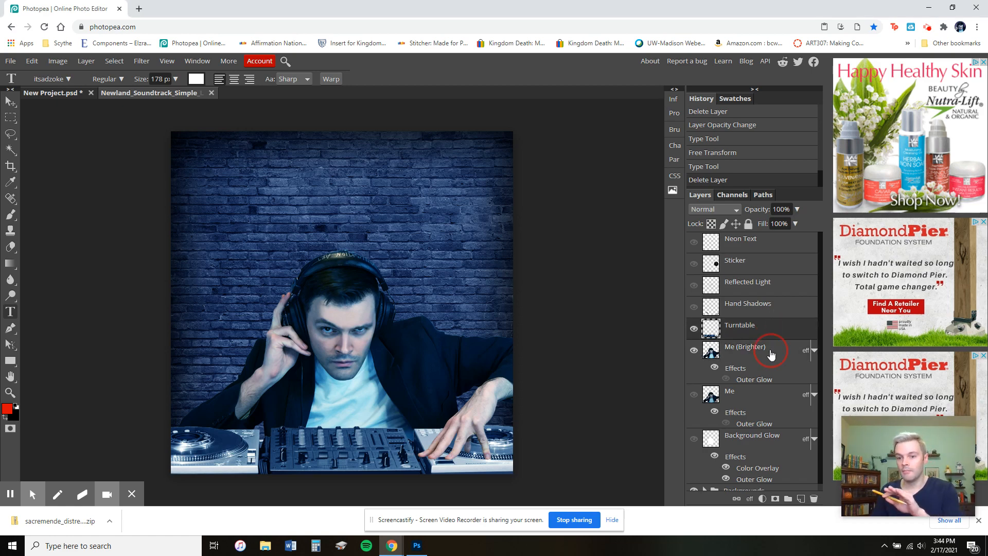
{"action": "left_click", "coordinate": [770, 353]}
{"action": "left_click", "coordinate": [798, 209]}
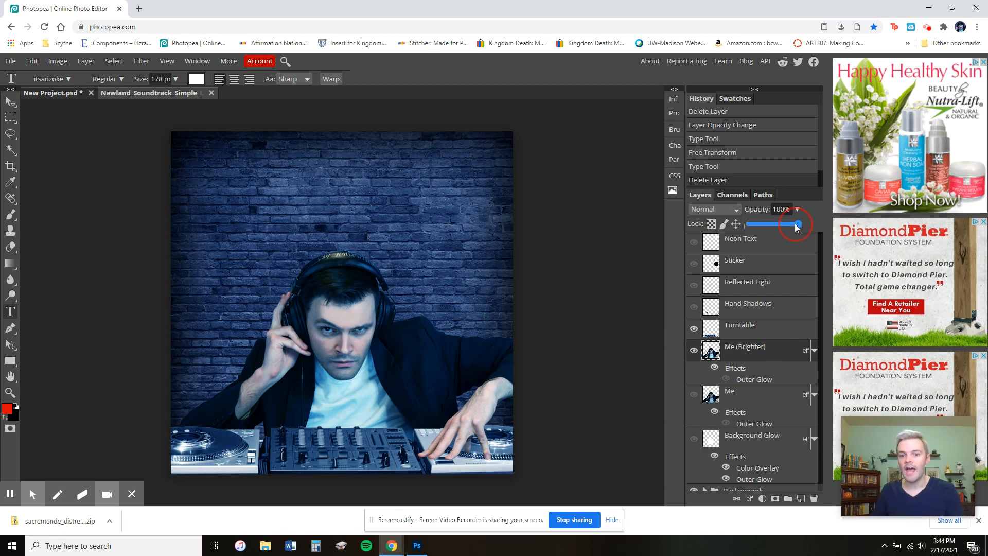
{"action": "left_click_drag", "start_coordinate": [795, 227], "coordinate": [769, 234]}
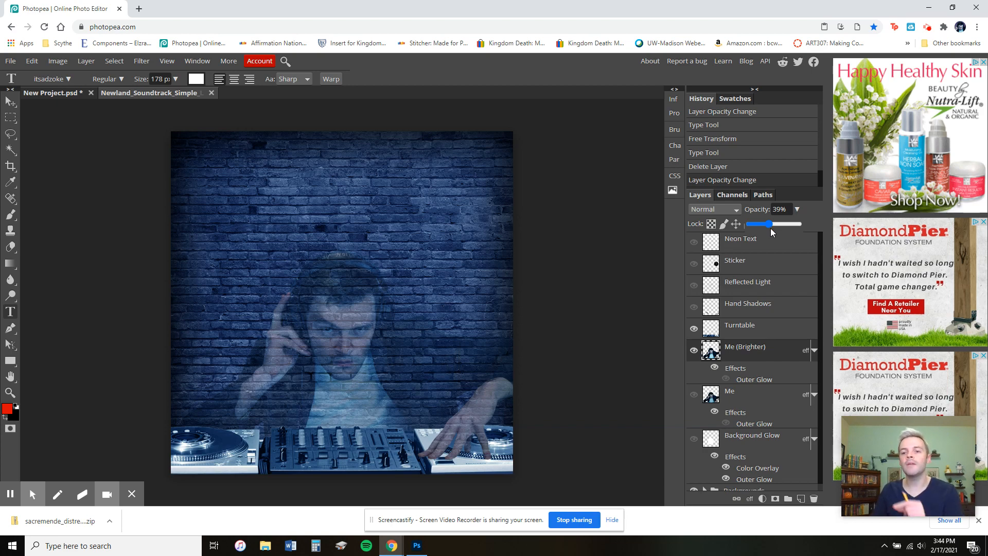
{"action": "left_click", "coordinate": [768, 228]}
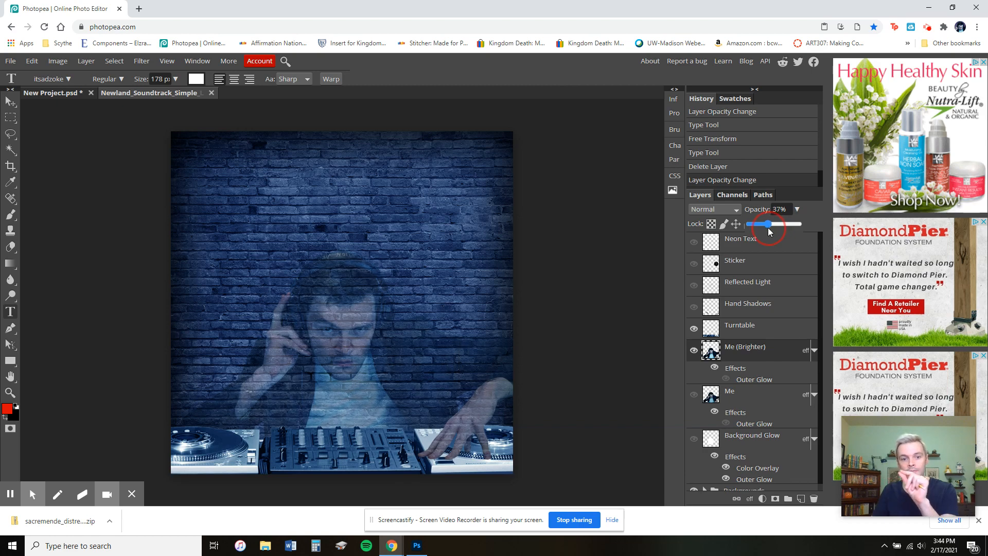
{"action": "left_click_drag", "start_coordinate": [769, 232], "coordinate": [776, 231]}
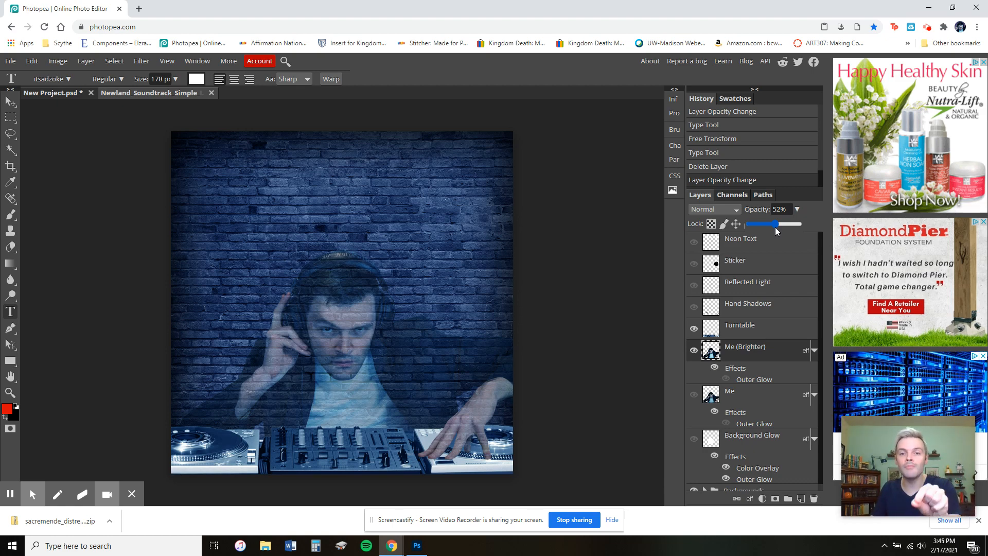
Set the Me (Brighter) layer's opacity back to 100%.
{"action": "left_click", "coordinate": [768, 334]}
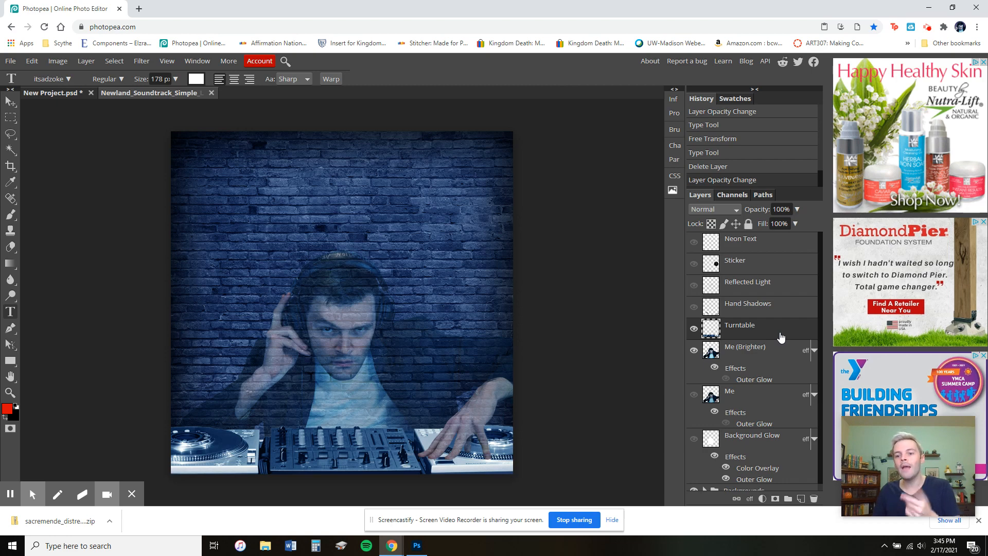
{"action": "left_click", "coordinate": [772, 350]}
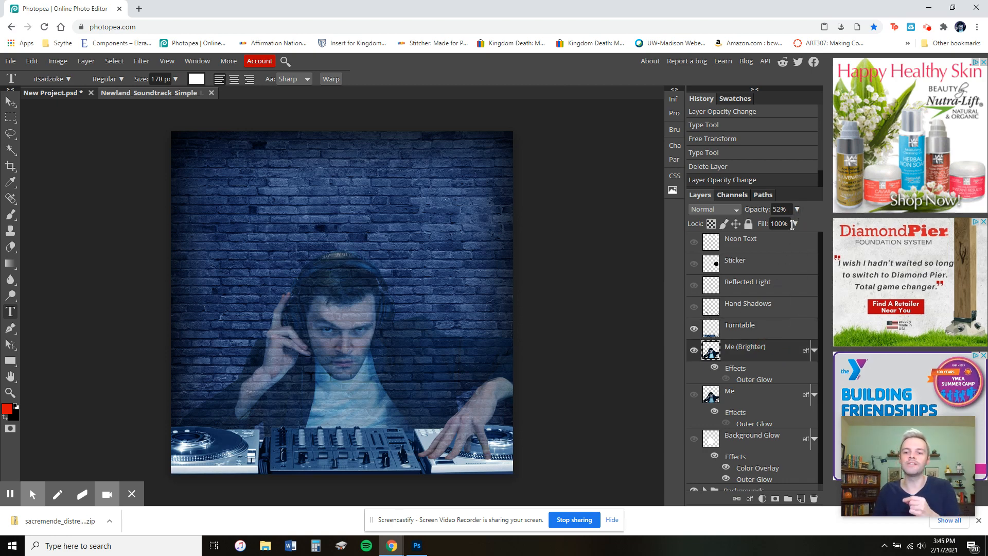
{"action": "left_click", "coordinate": [796, 209]}
{"action": "left_click", "coordinate": [798, 223]}
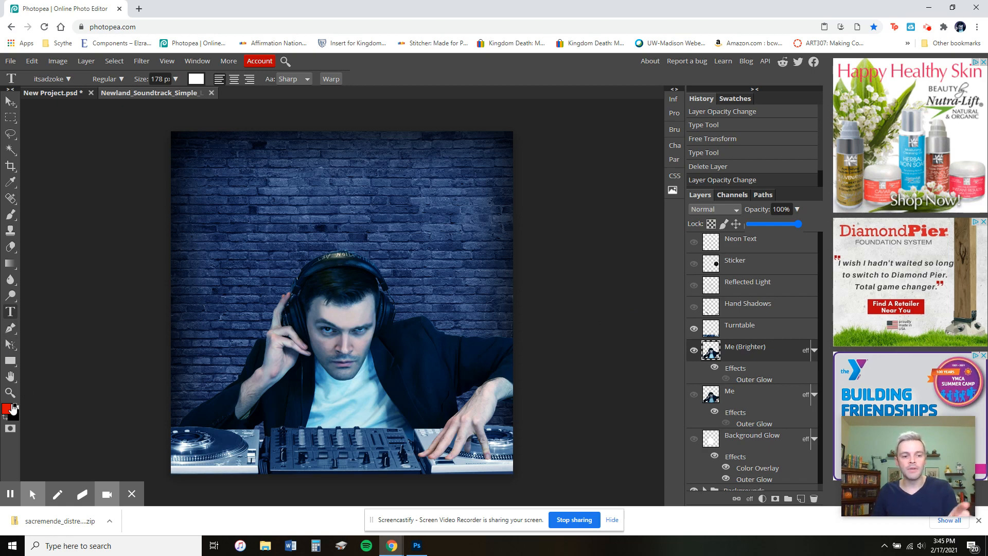
Add the text newland near the top of the canvas and set its size to 100 px.
{"action": "left_click", "coordinate": [210, 215]}
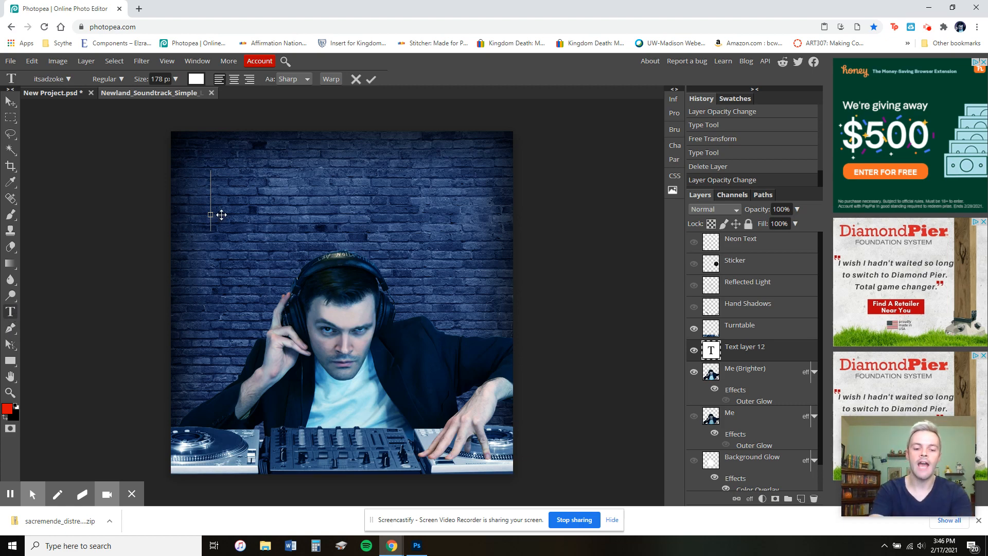
{"action": "type", "text": "newland"}
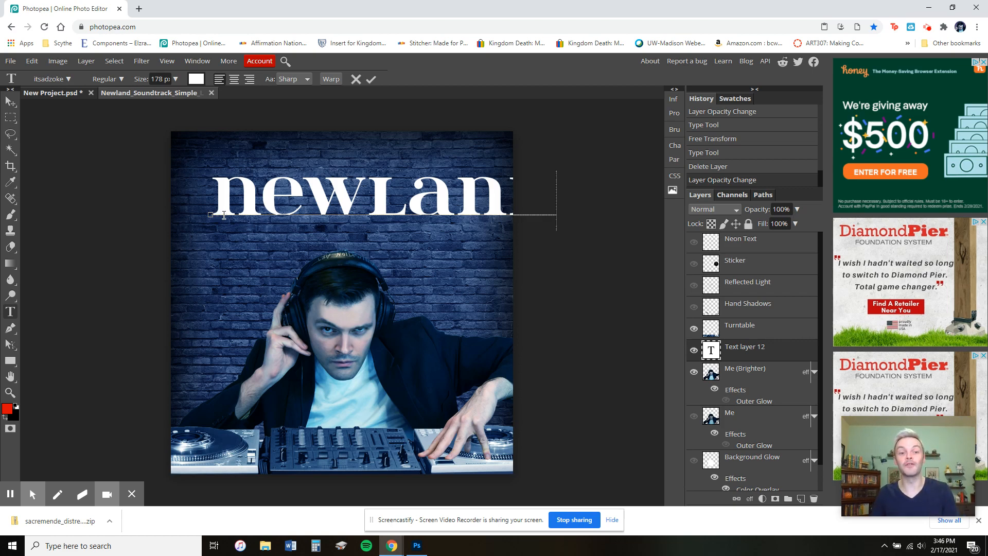
{"action": "left_click_drag", "start_coordinate": [223, 201], "coordinate": [608, 201]}
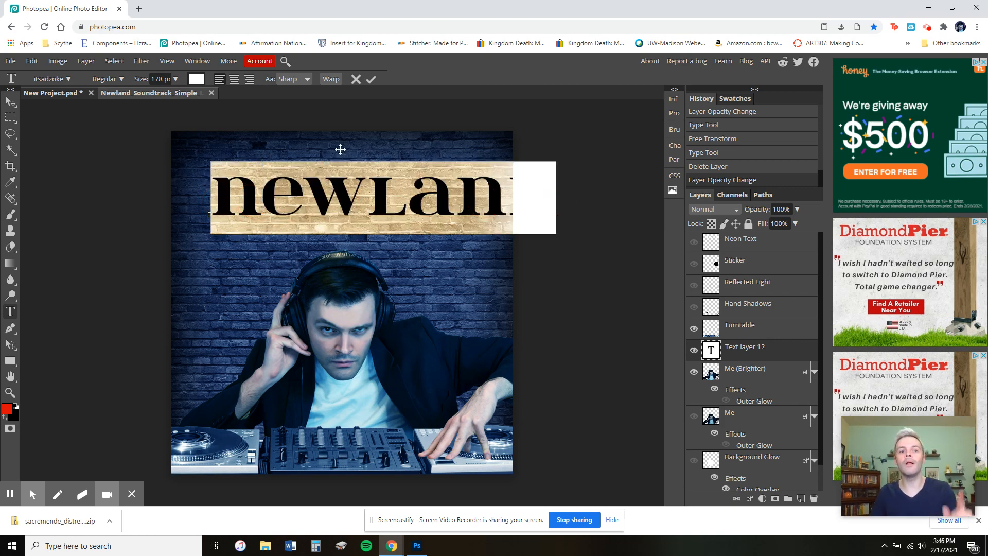
{"action": "left_click", "coordinate": [160, 80]}
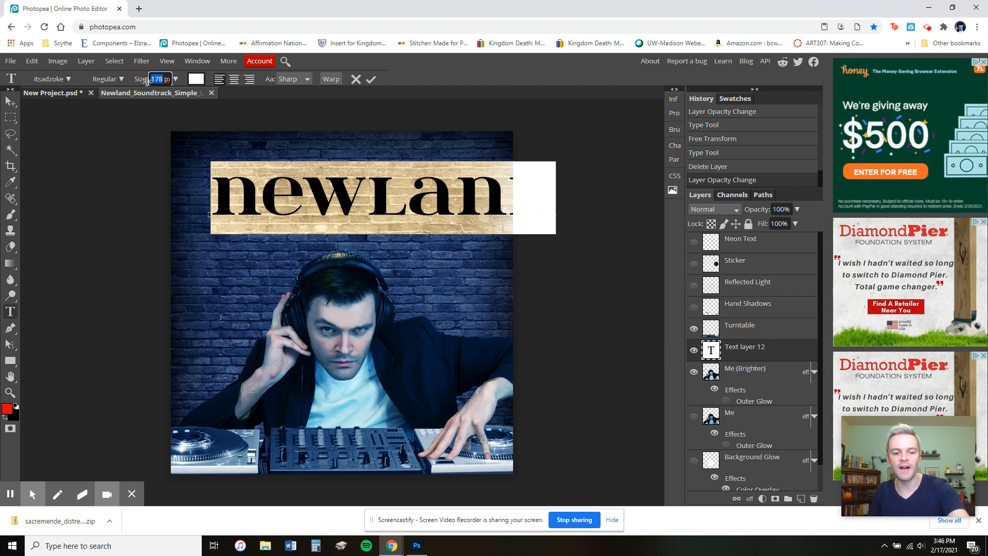
{"action": "type", "text": "10"}
{"action": "key", "text": "Return"}
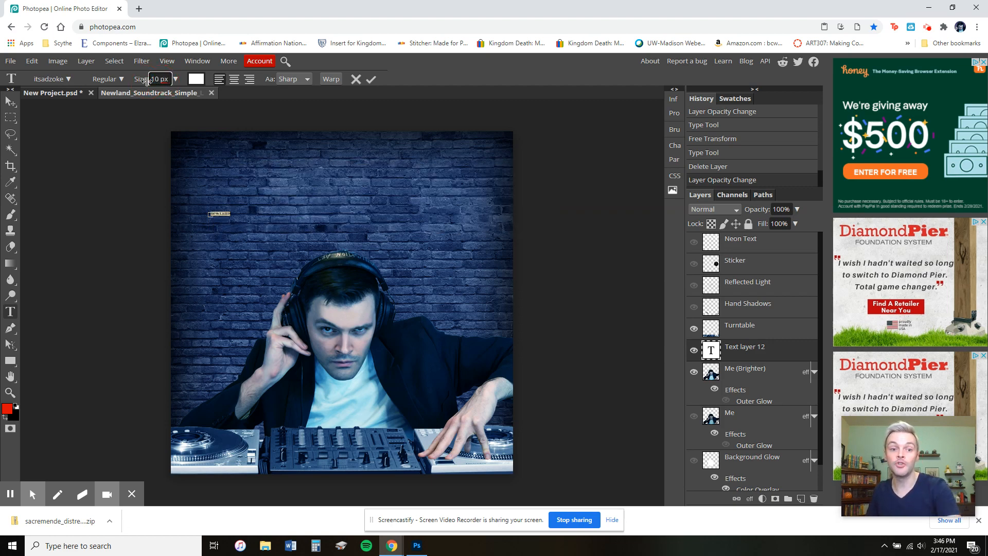
{"action": "left_click", "coordinate": [155, 80]}
{"action": "type", "text": "0"}
{"action": "key", "text": "Return"}
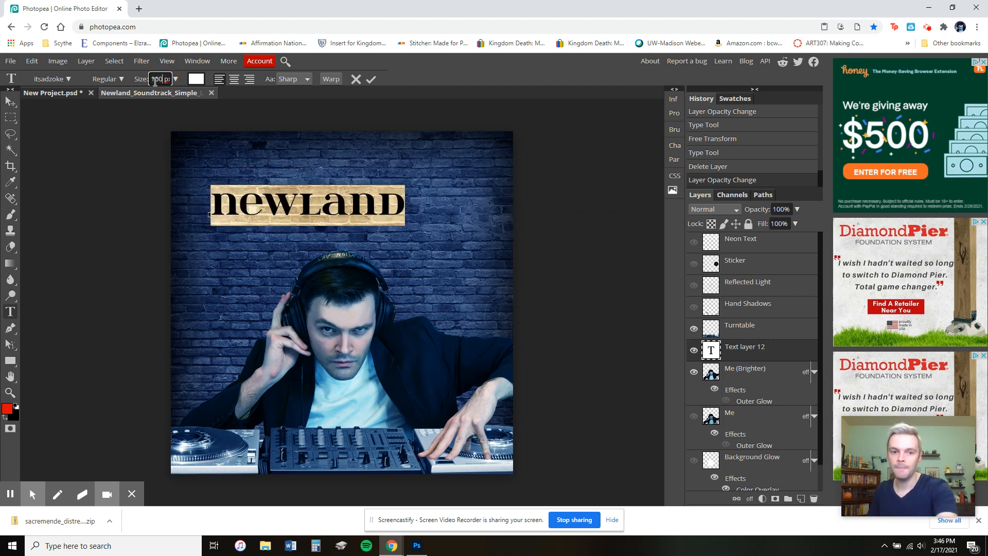
Free-transform the NEWLAND text to enlarge it across the top of the canvas.
{"action": "left_click", "coordinate": [32, 61]}
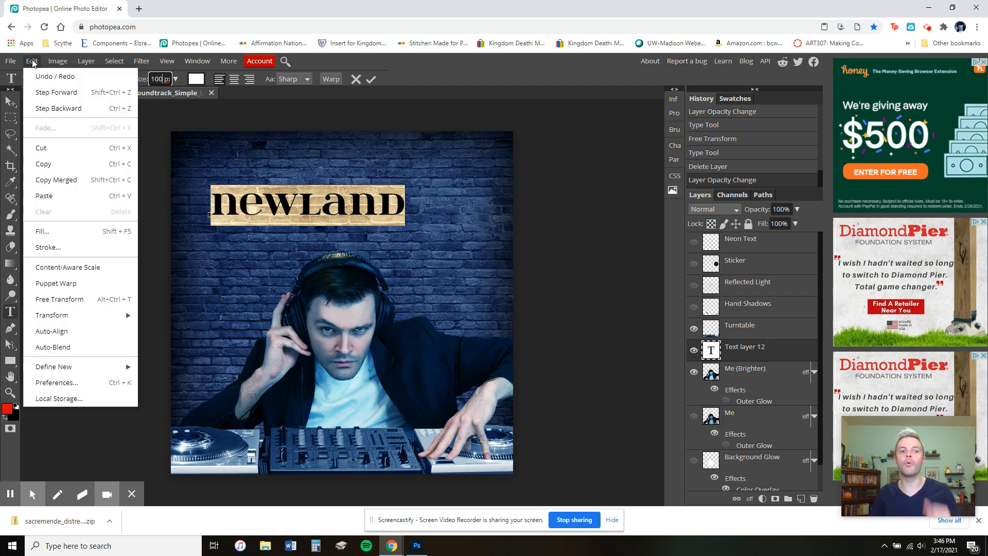
{"action": "left_click", "coordinate": [79, 299]}
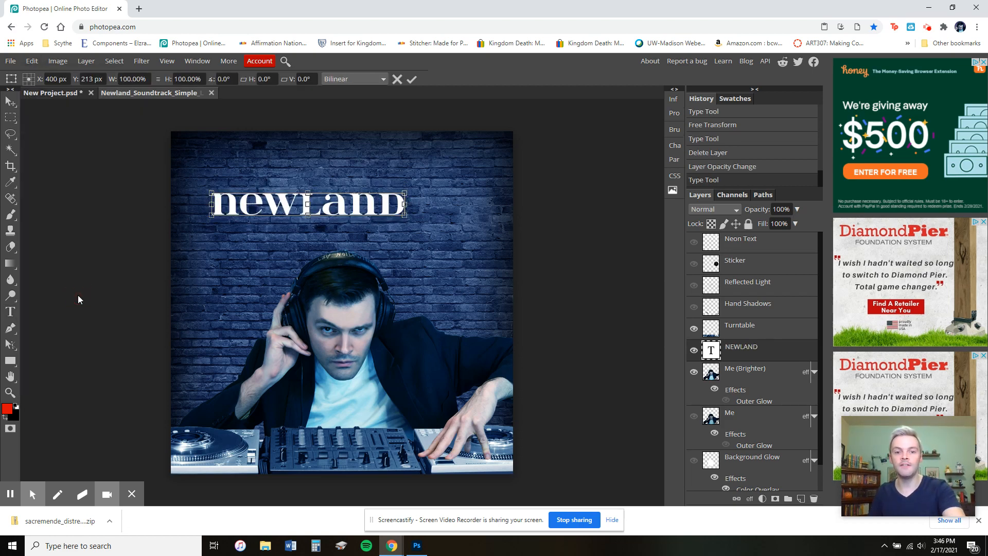
{"action": "left_click_drag", "start_coordinate": [405, 191], "coordinate": [473, 175]}
{"action": "left_click", "coordinate": [10, 103]}
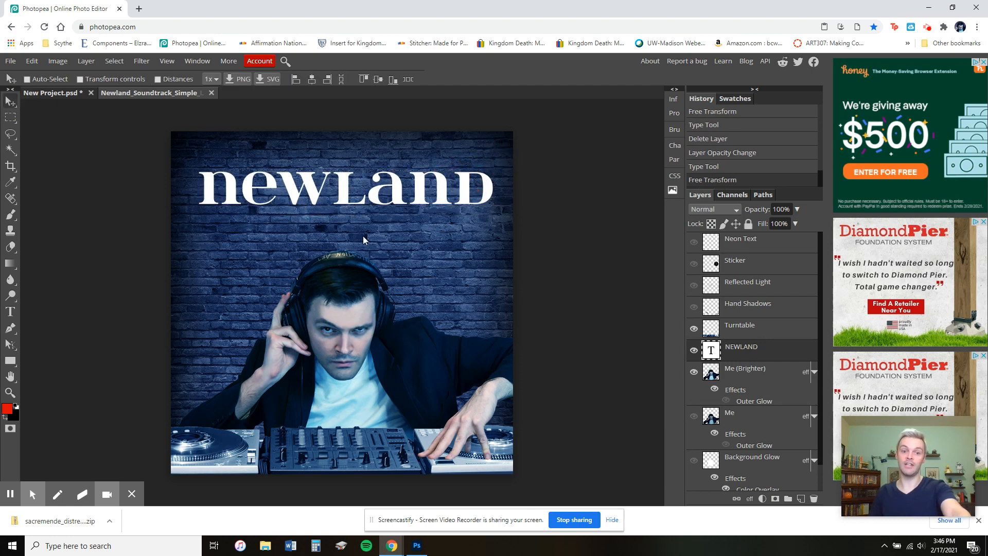
Recolour the NEWLAND text red, f52c2c.
{"action": "left_click", "coordinate": [10, 312]}
{"action": "left_click_drag", "start_coordinate": [206, 180], "coordinate": [646, 200]}
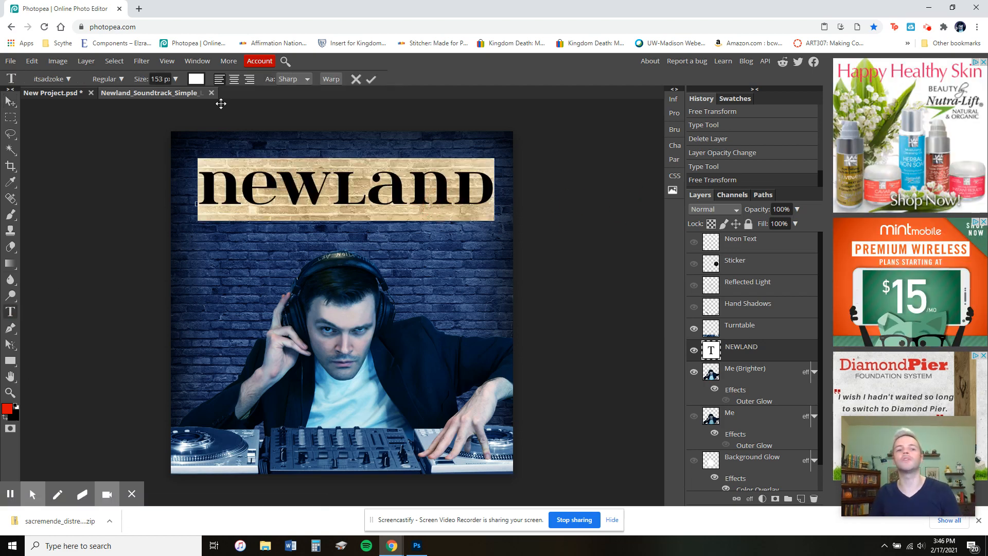
{"action": "left_click", "coordinate": [195, 79]}
{"action": "left_click", "coordinate": [258, 261]}
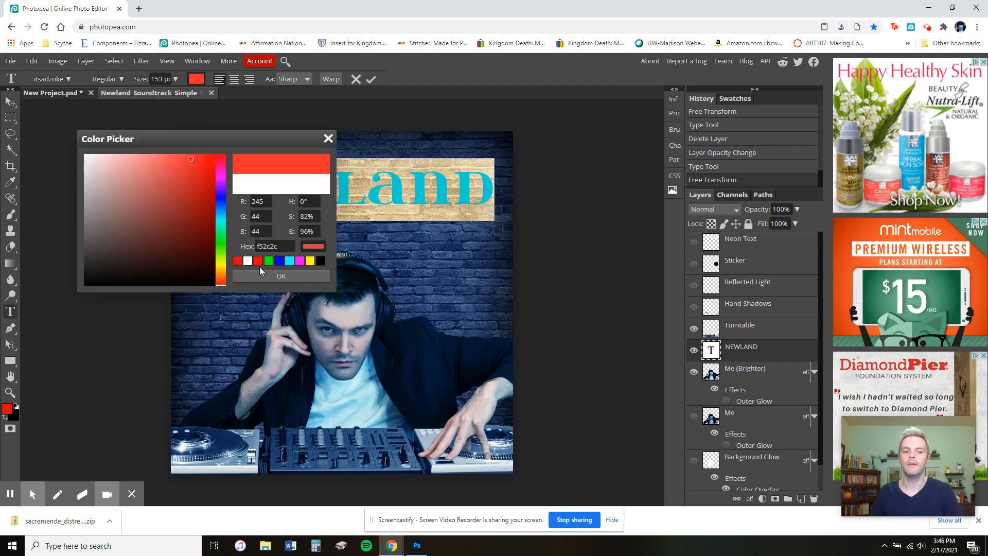
{"action": "left_click", "coordinate": [281, 276]}
Recolour the NEWLAND text white, ffffff.
{"action": "left_click", "coordinate": [487, 192]}
{"action": "left_click", "coordinate": [486, 192]}
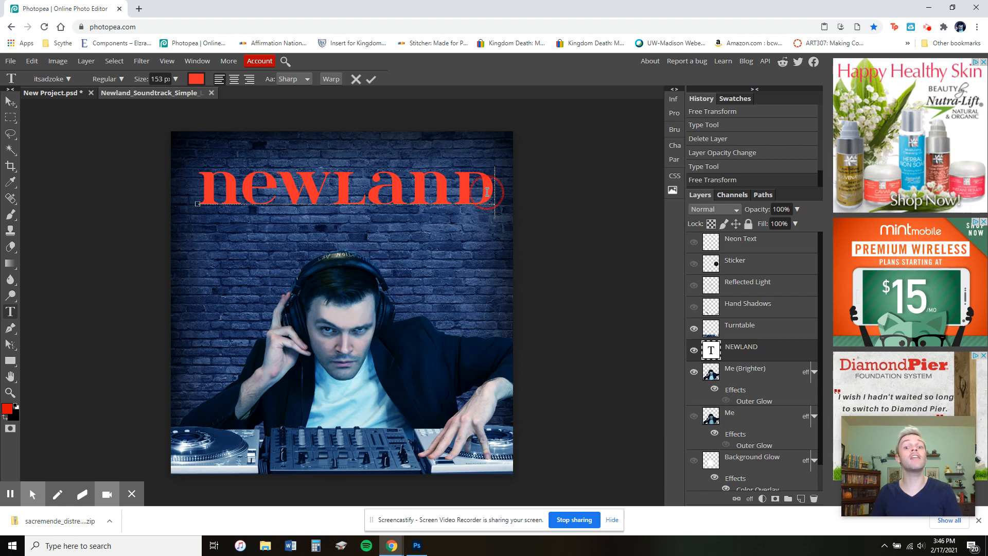
{"action": "left_click_drag", "start_coordinate": [487, 192], "coordinate": [77, 195]}
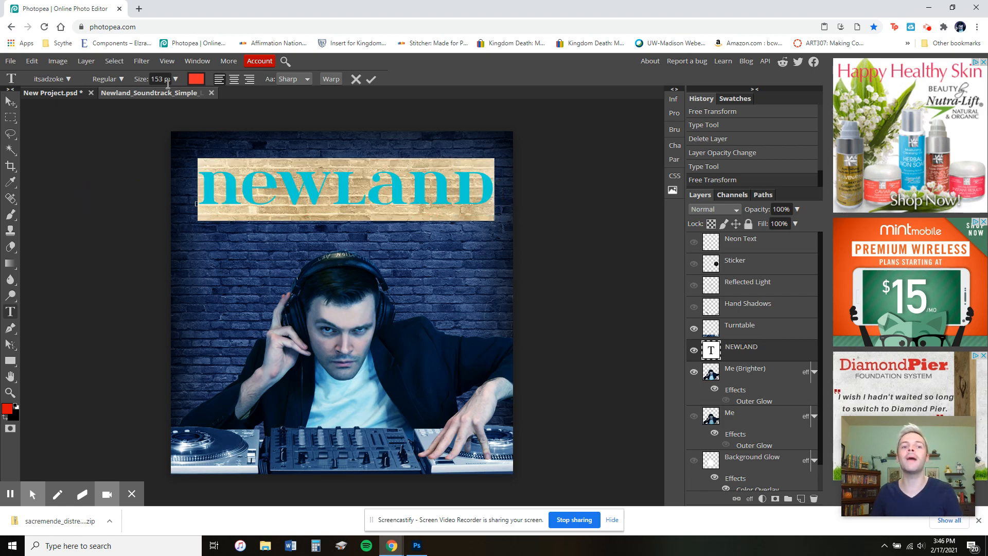
{"action": "left_click", "coordinate": [199, 82]}
{"action": "left_click_drag", "start_coordinate": [183, 234], "coordinate": [15, 112]}
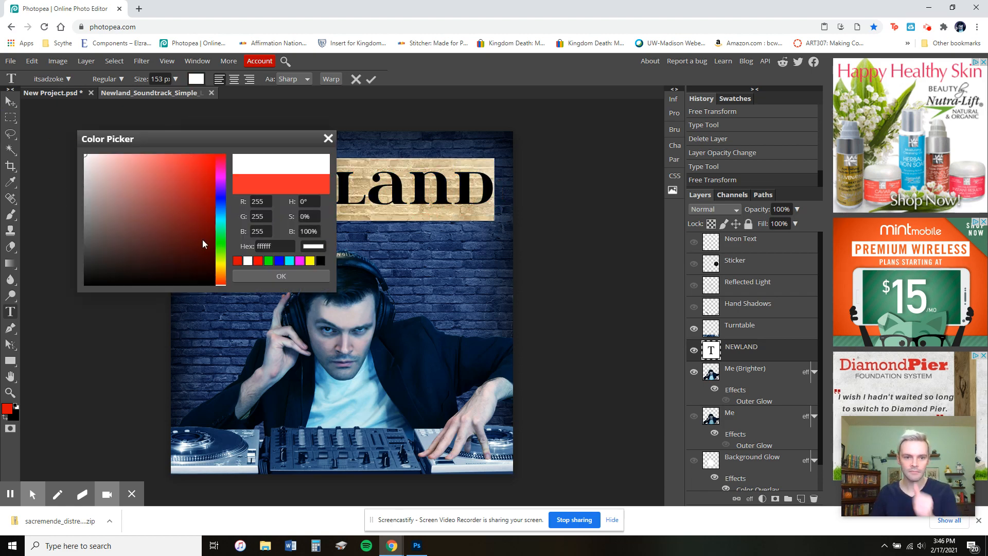
{"action": "left_click", "coordinate": [276, 280]}
{"action": "left_click", "coordinate": [384, 188]}
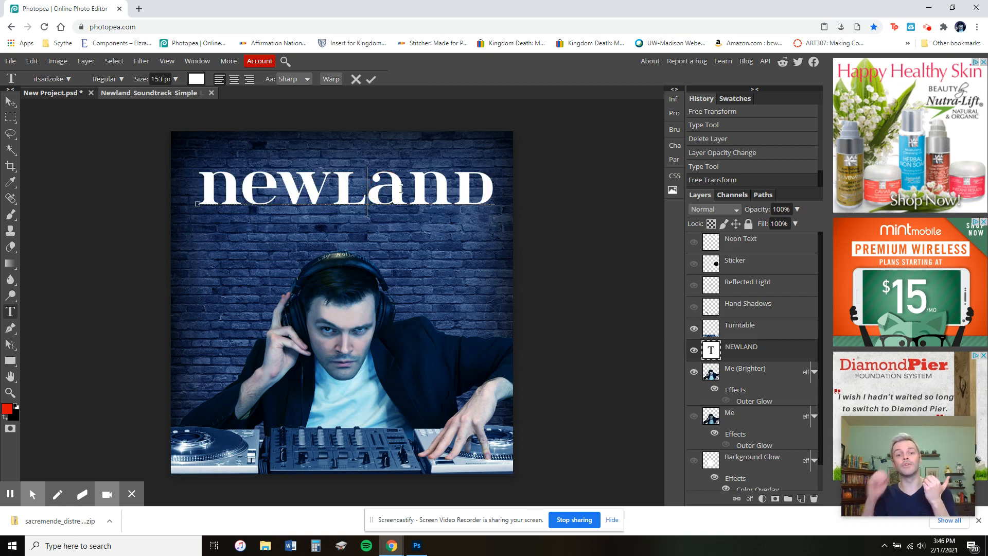
{"action": "left_click", "coordinate": [210, 192]}
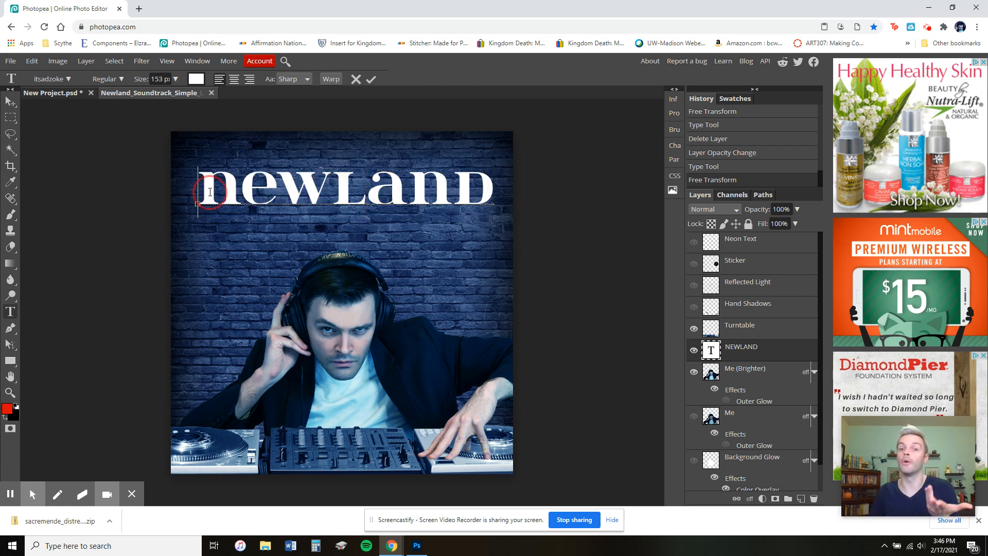
Change the NEWLAND text's font to M+ 1c.
{"action": "left_click_drag", "start_coordinate": [209, 192], "coordinate": [562, 192]}
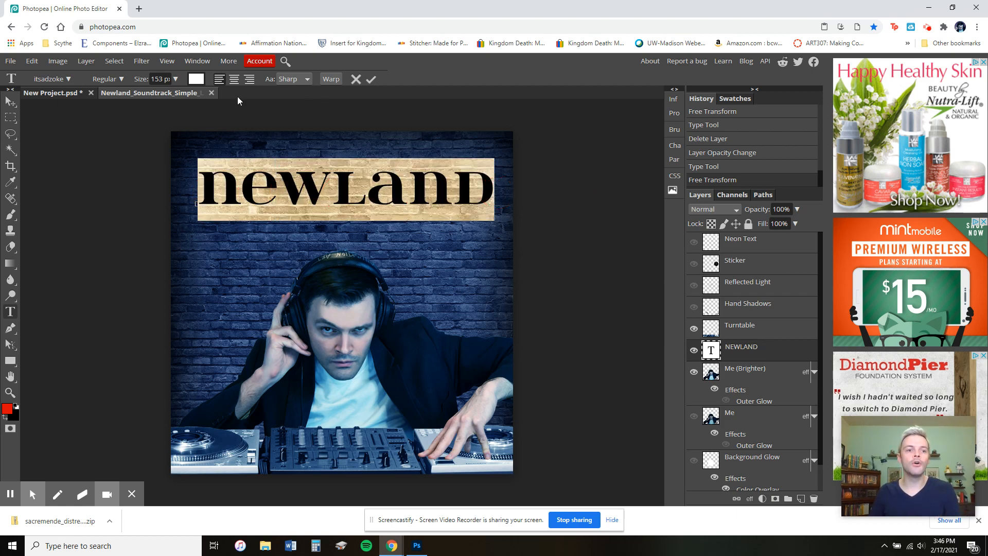
{"action": "left_click", "coordinate": [67, 79]}
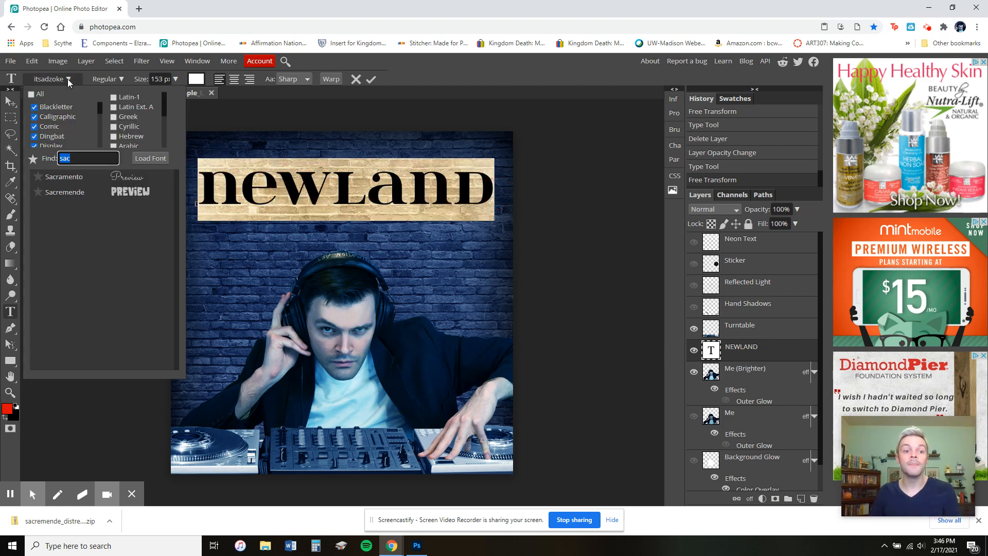
{"action": "key", "text": "BackSpace"}
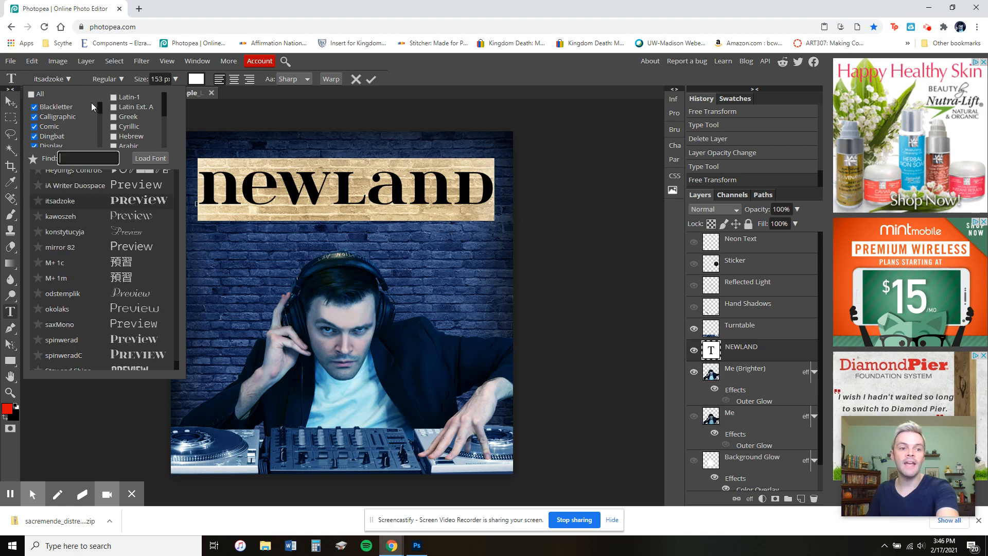
{"action": "left_click", "coordinate": [125, 259]}
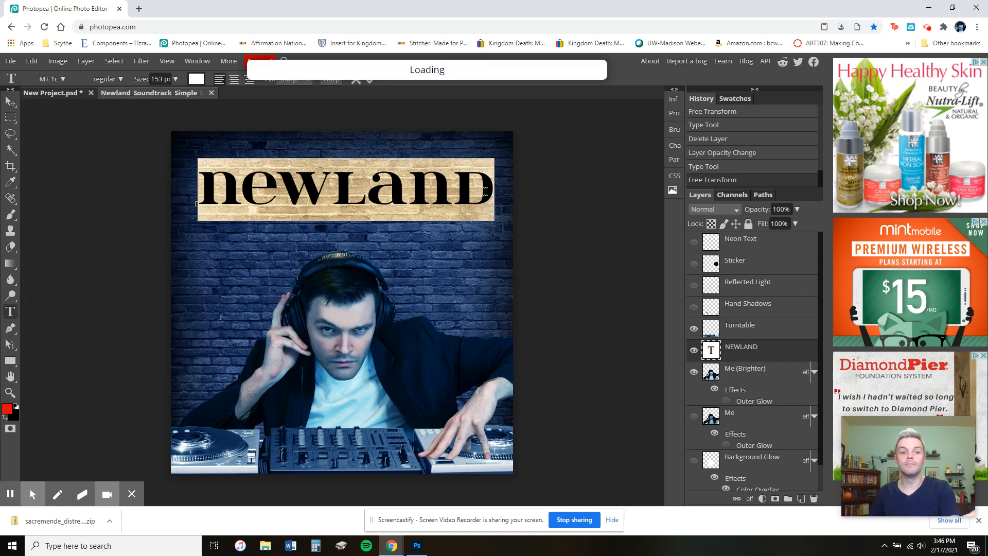
Change the NEWLAND text's font to spinwerad.
{"action": "left_click_drag", "start_coordinate": [448, 193], "coordinate": [155, 198]}
{"action": "left_click", "coordinate": [66, 82]}
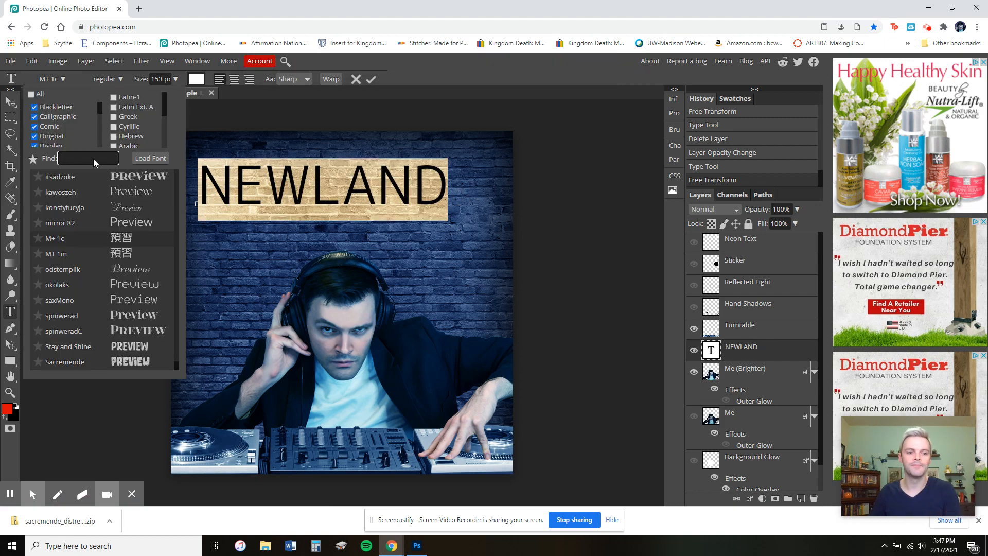
{"action": "left_click", "coordinate": [127, 318]}
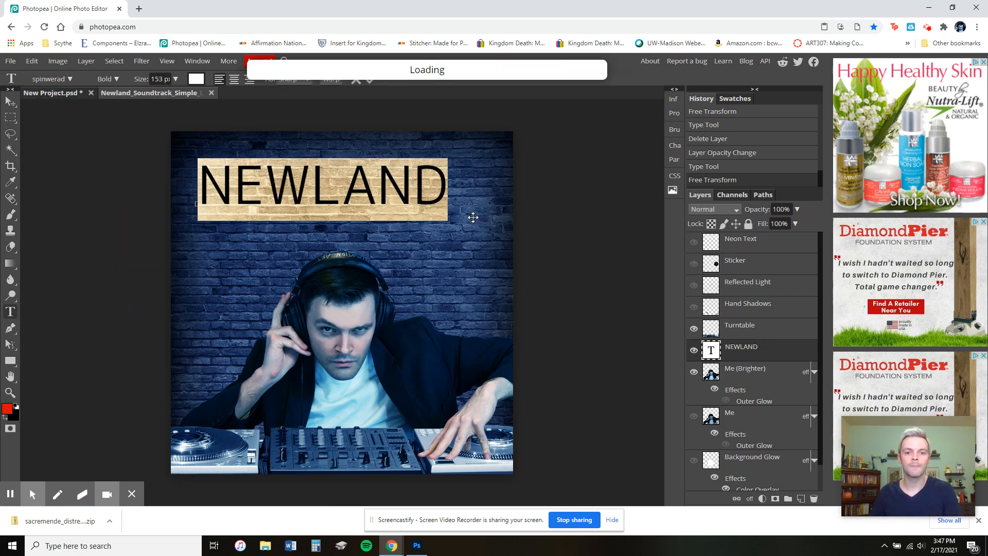
{"action": "left_click", "coordinate": [450, 190]}
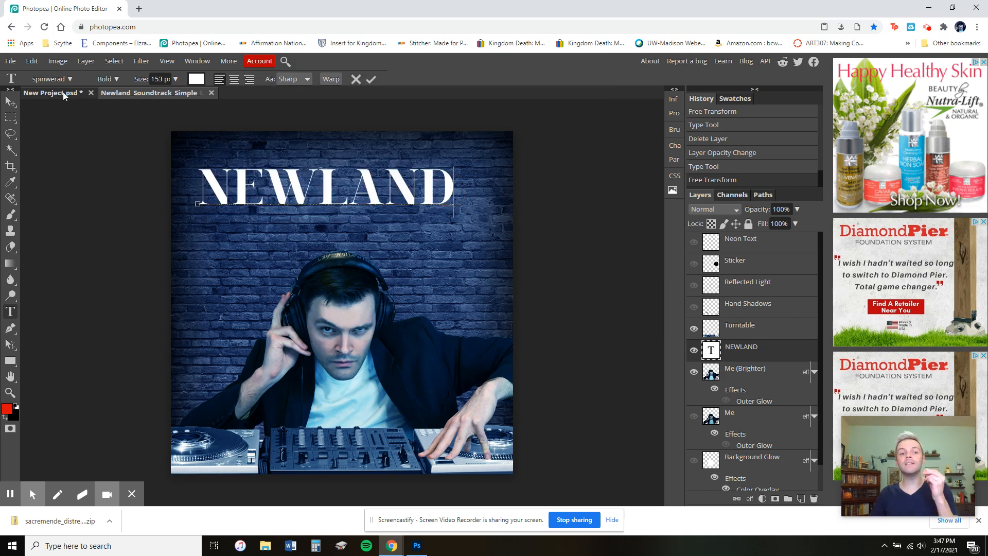
Select the NEWLAND text and search the font list for a neon font.
{"action": "double_click", "coordinate": [446, 191]}
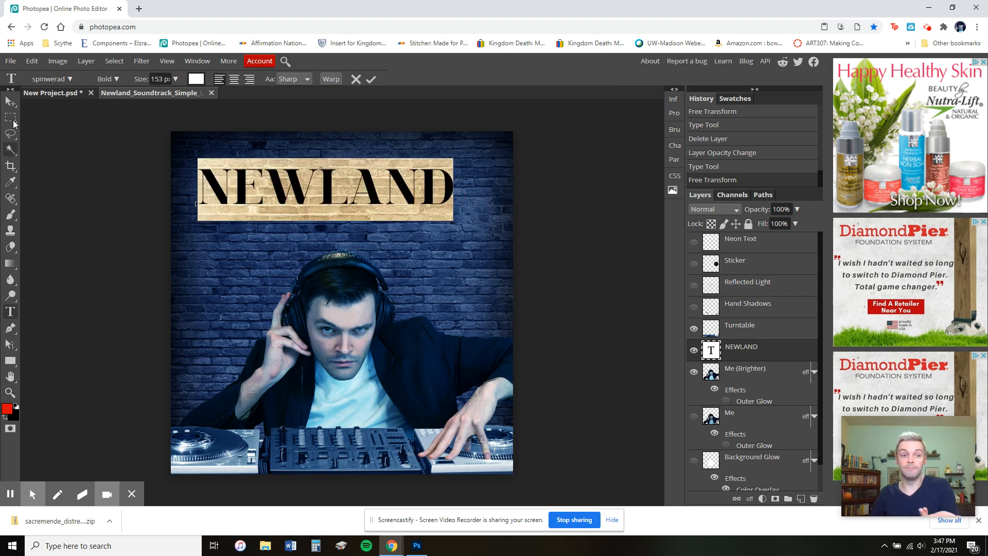
{"action": "left_click", "coordinate": [71, 79]}
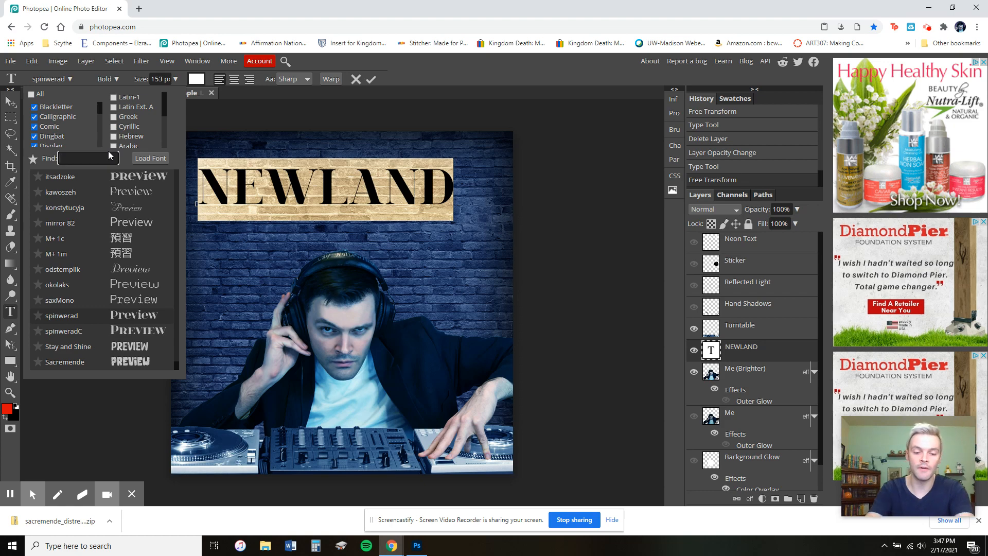
{"action": "type", "text": "neon"}
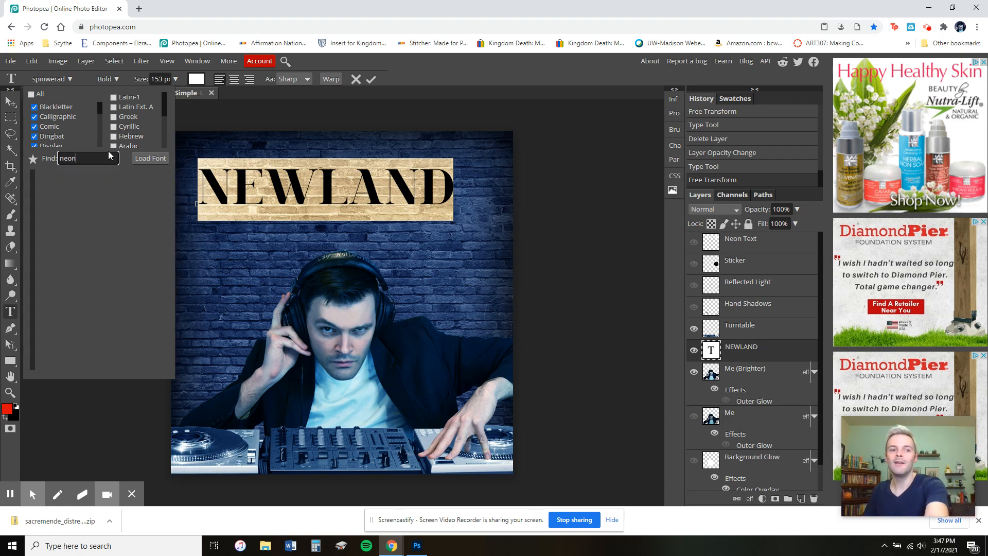
{"action": "key", "text": "BackSpace"}
{"action": "key", "text": "BackSpace"}
{"action": "key", "text": "BackSpace"}
{"action": "key", "text": "BackSpace"}
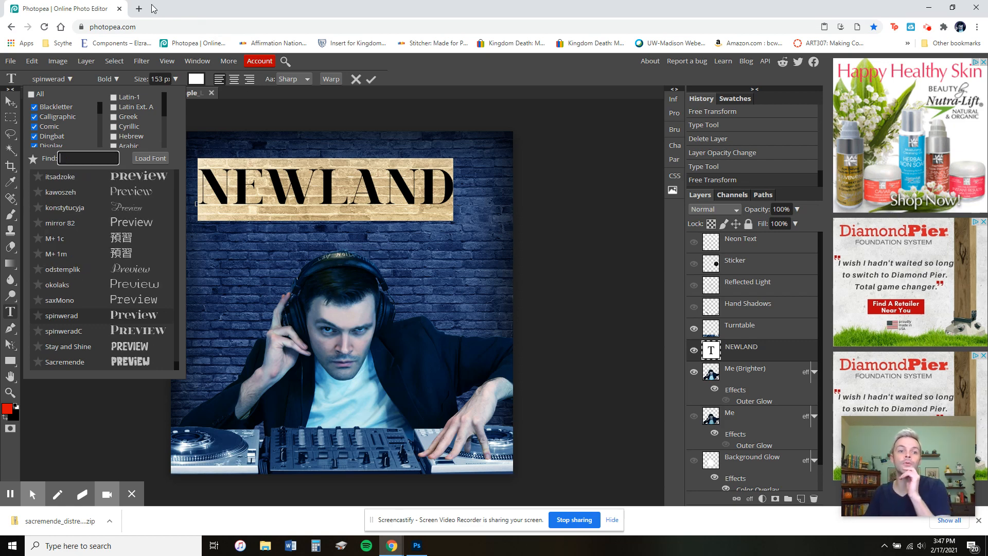
Open dafont.com in a new browser tab and browse its home page.
{"action": "left_click", "coordinate": [140, 9]}
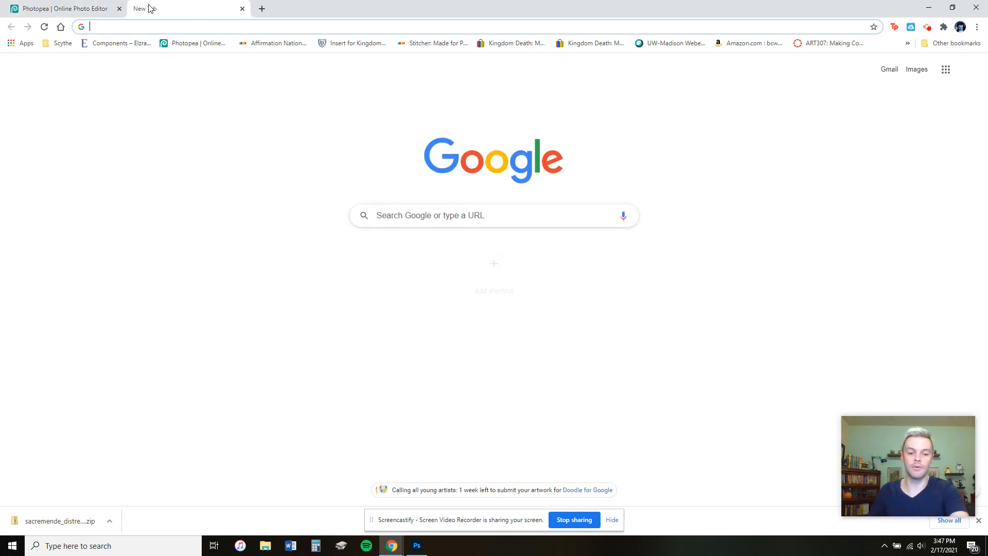
{"action": "type", "text": "dafont"}
{"action": "key", "text": "Return"}
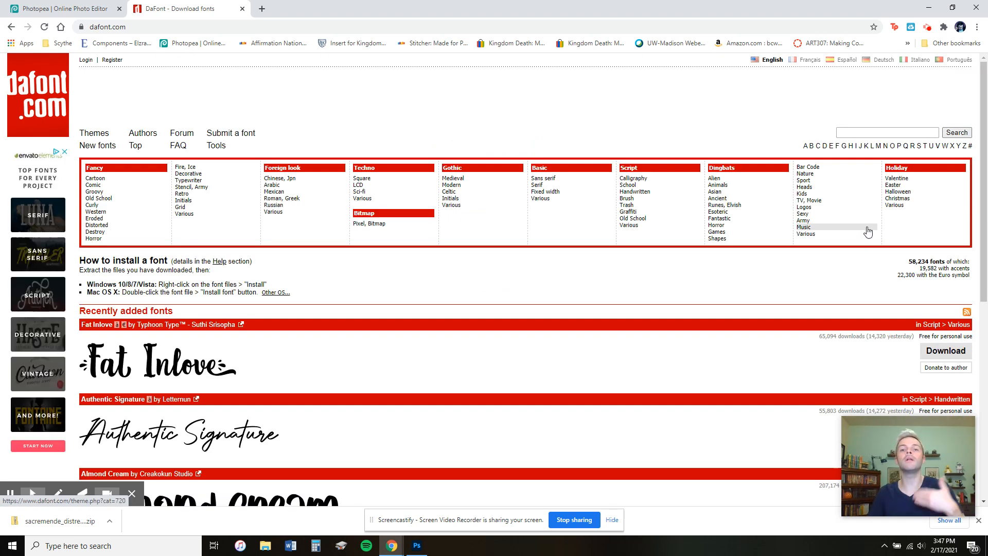
{"action": "left_click", "coordinate": [881, 133]}
{"action": "scroll", "coordinate": [588, 338], "scroll_direction": "down", "scroll_amount": 5}
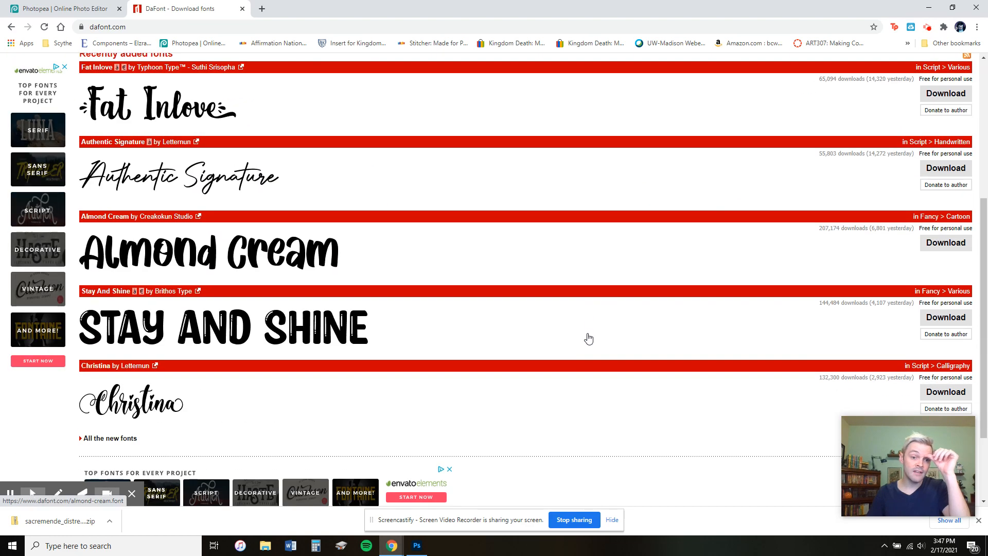
{"action": "scroll", "coordinate": [589, 338], "scroll_direction": "up", "scroll_amount": 5}
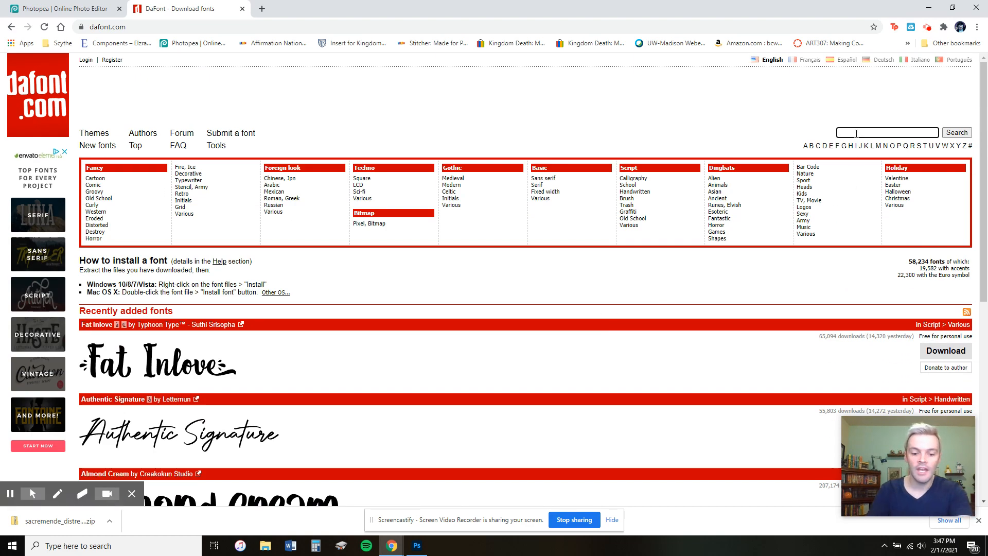
Search dafont for neon fonts, then for distressed fonts.
{"action": "type", "text": "neon"}
{"action": "key", "text": "Return"}
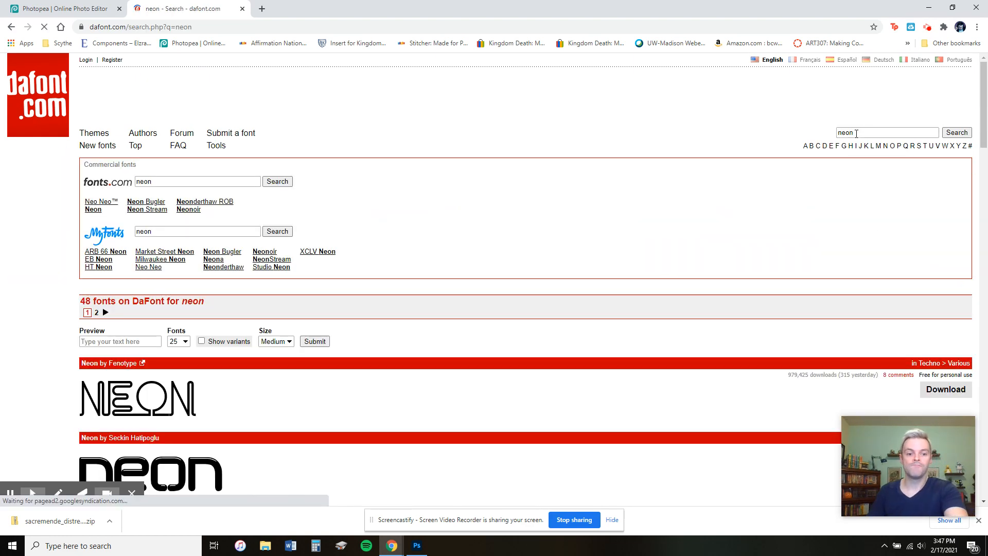
{"action": "scroll", "coordinate": [611, 251], "scroll_direction": "down", "scroll_amount": 5}
{"action": "scroll", "coordinate": [610, 248], "scroll_direction": "up", "scroll_amount": 5}
{"action": "left_click_drag", "start_coordinate": [877, 132], "coordinate": [782, 139]}
{"action": "type", "text": "distressed"}
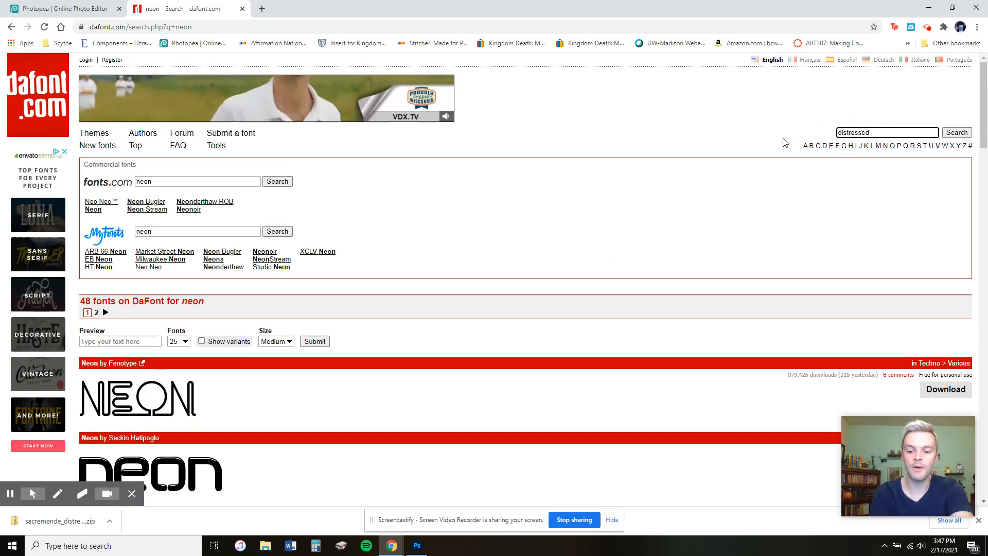
{"action": "key", "text": "Return"}
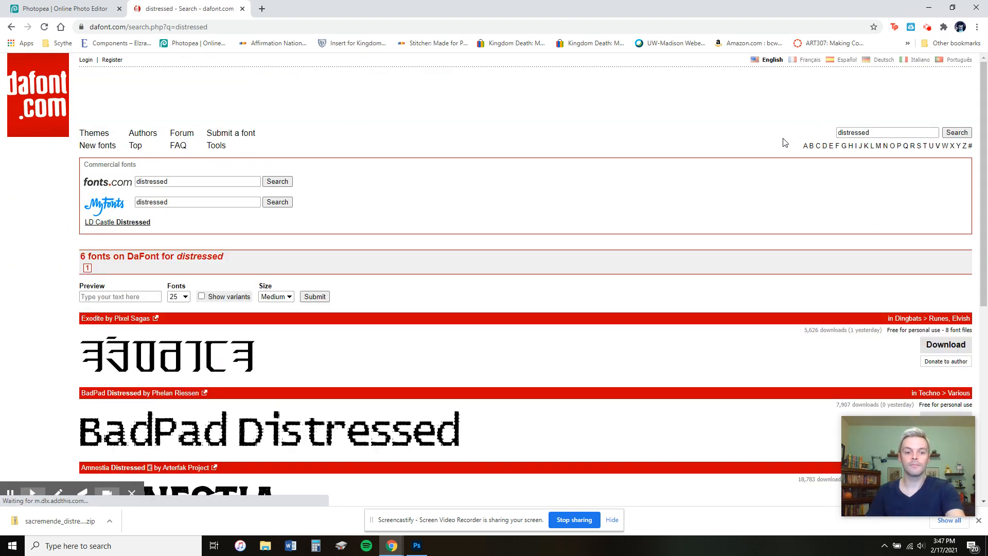
Download the Sacremende Distressed font, accepting the caution message for Windows users.
{"action": "scroll", "coordinate": [765, 170], "scroll_direction": "down", "scroll_amount": 5}
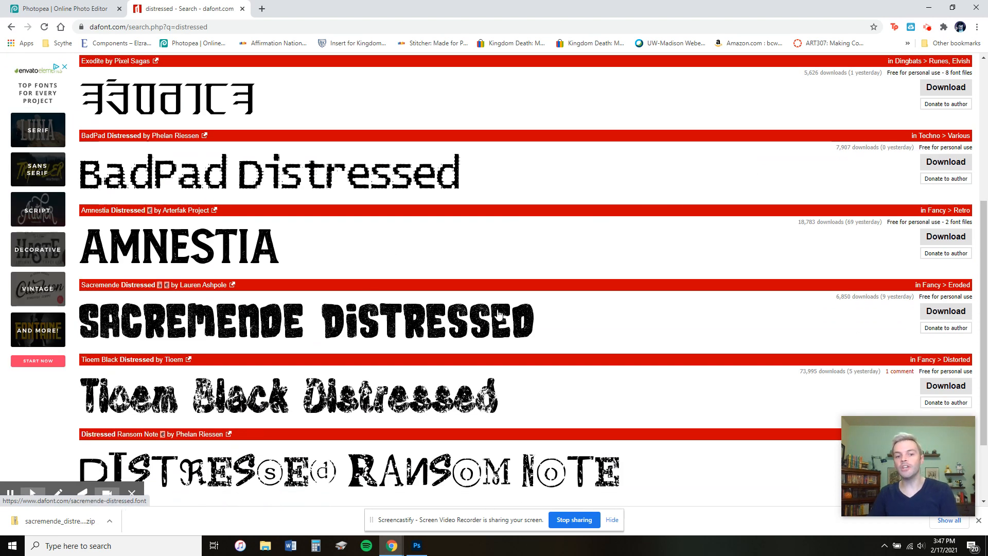
{"action": "left_click", "coordinate": [946, 312]}
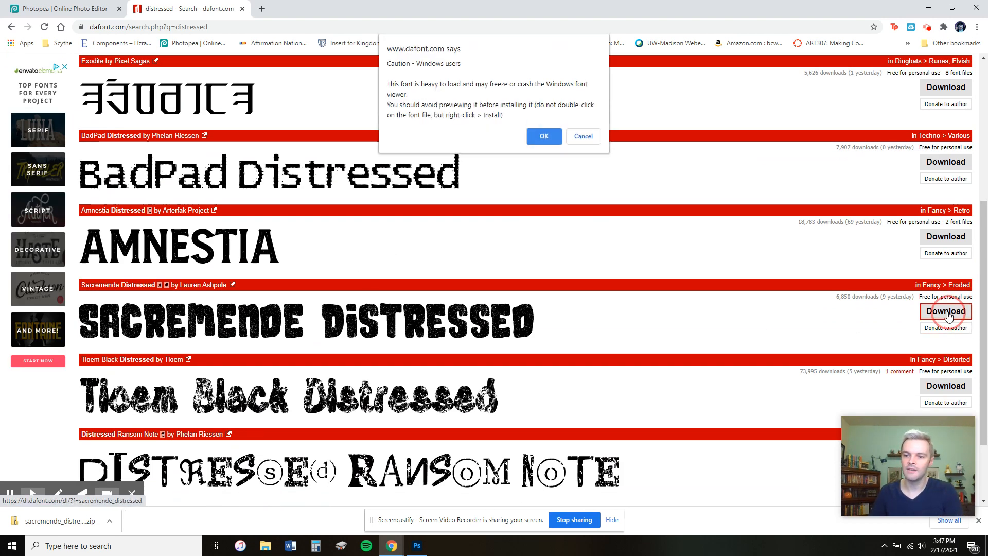
{"action": "left_click", "coordinate": [540, 138]}
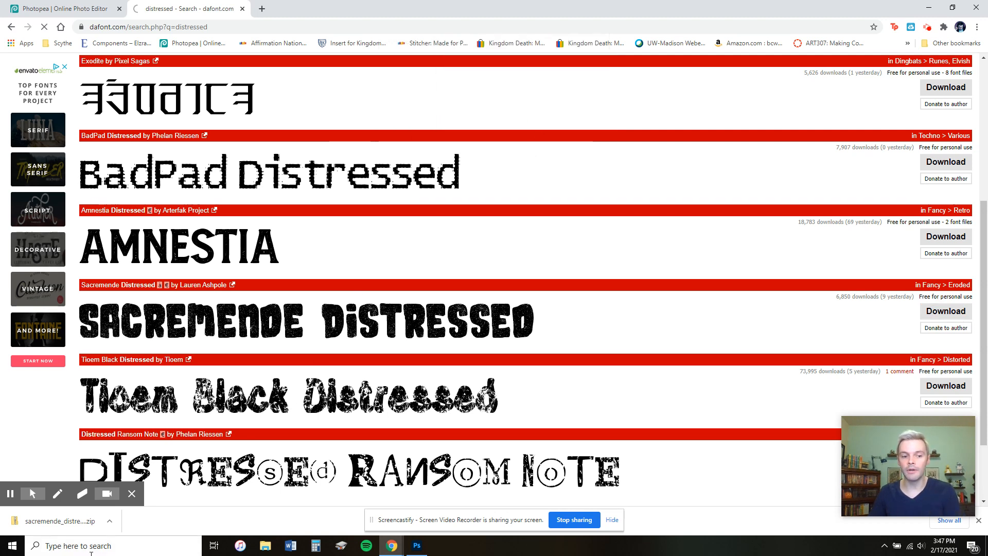
Open the downloaded sacremende zip to view its font file, then close the window.
{"action": "left_click", "coordinate": [84, 523]}
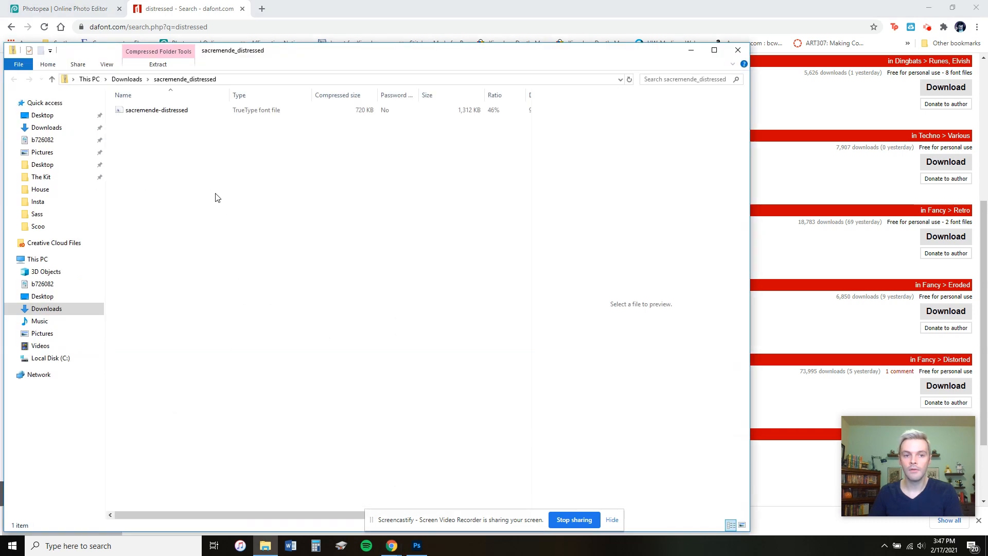
{"action": "left_click", "coordinate": [161, 112]}
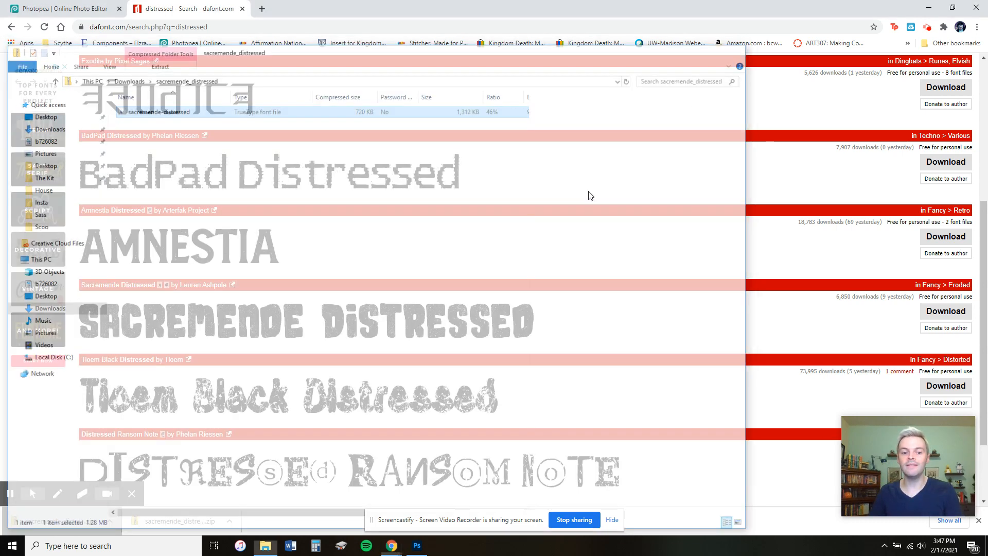
{"action": "left_click", "coordinate": [737, 50]}
Extract the sacremende_distressed zip in Downloads to its default folder, then close File Explorer.
{"action": "left_click", "coordinate": [265, 546]}
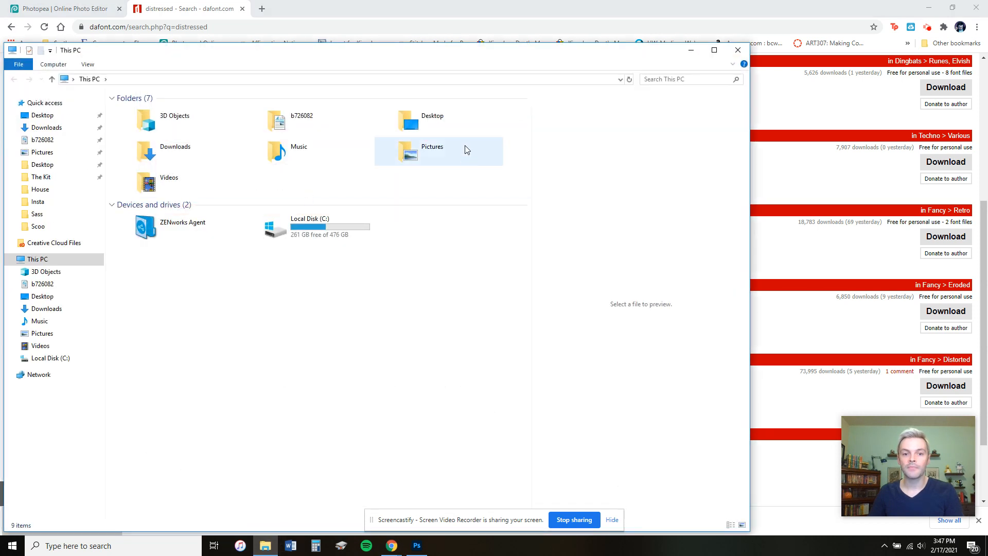
{"action": "double_click", "coordinate": [193, 154]}
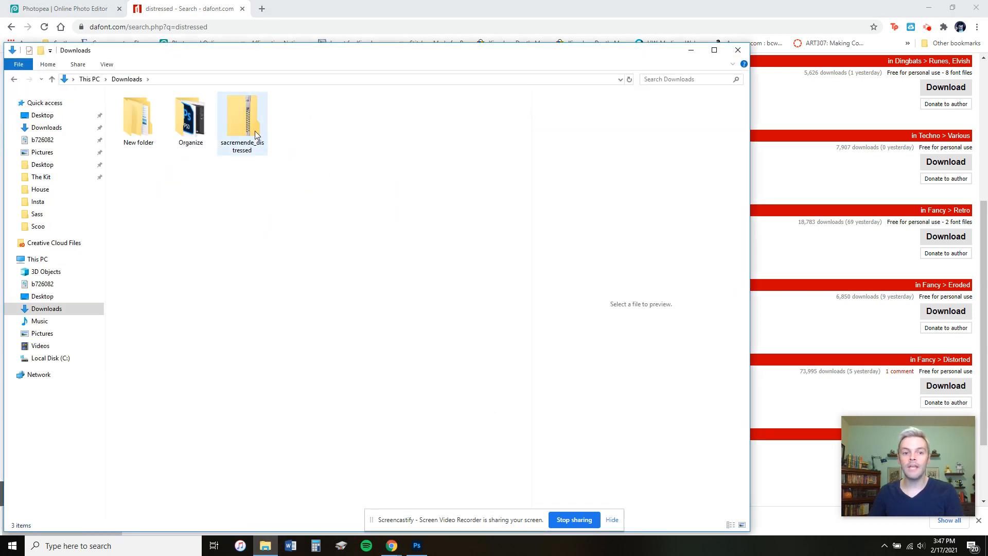
{"action": "left_click", "coordinate": [246, 128]}
{"action": "right_click", "coordinate": [246, 128]}
{"action": "left_click", "coordinate": [282, 161]}
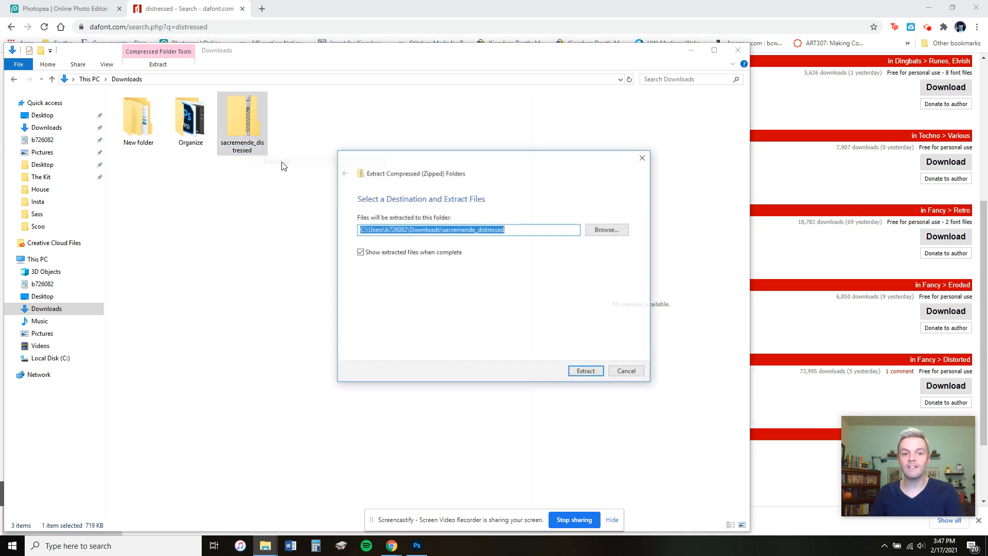
{"action": "left_click", "coordinate": [577, 372]}
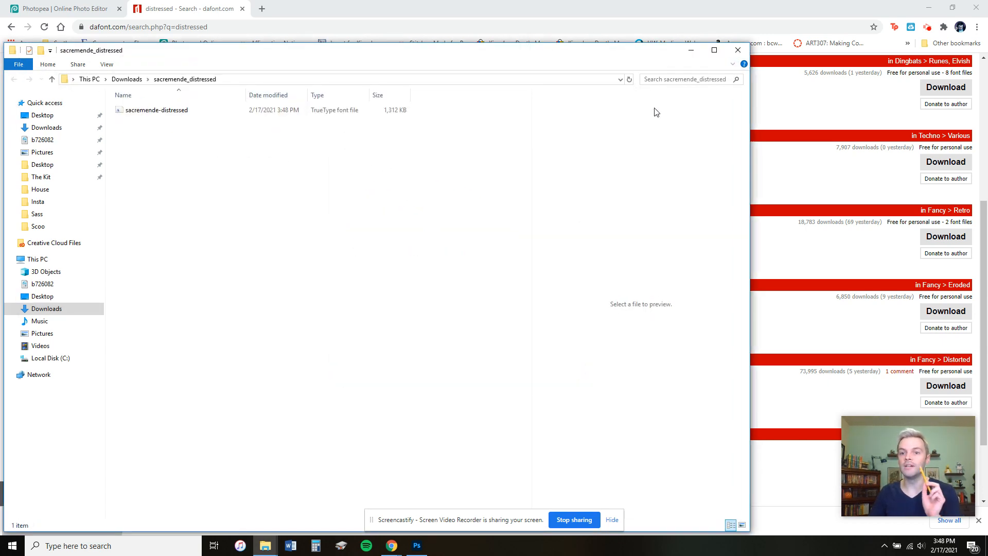
{"action": "left_click_drag", "start_coordinate": [664, 52], "coordinate": [662, 92]}
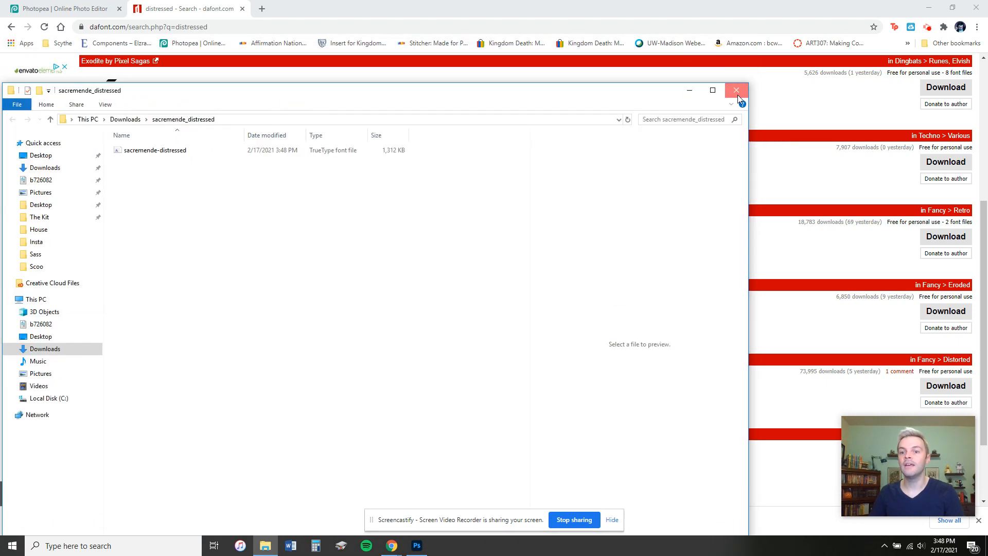
{"action": "left_click", "coordinate": [737, 95]}
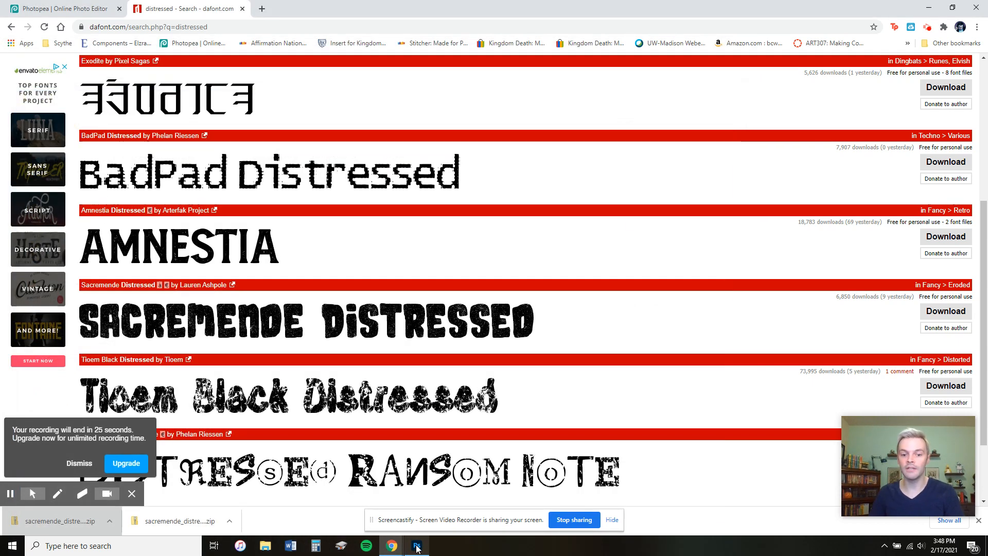
Switch back to Photopea and load the sacremende-distressed font file from the Downloads folder.
{"action": "left_click", "coordinate": [98, 8]}
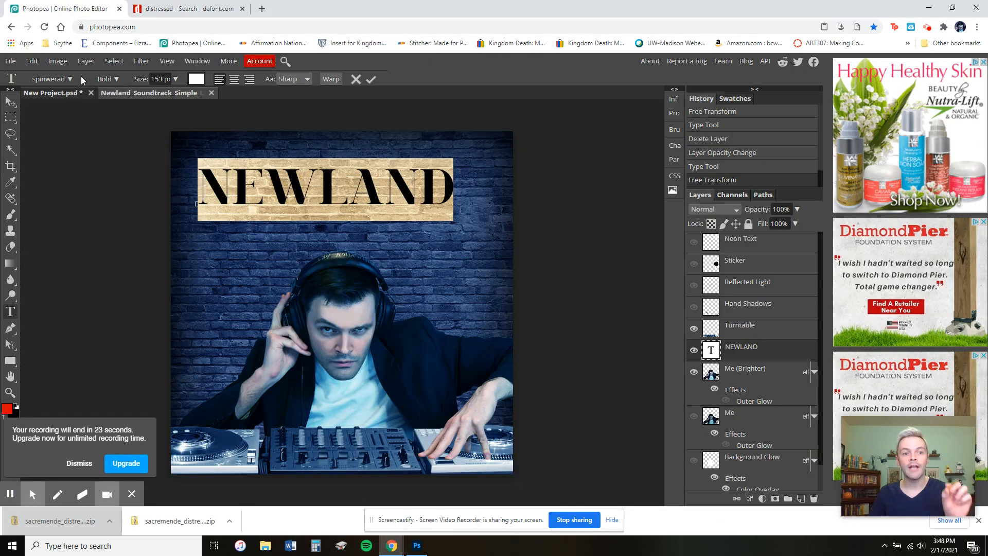
{"action": "left_click", "coordinate": [71, 79]}
{"action": "left_click", "coordinate": [71, 81]}
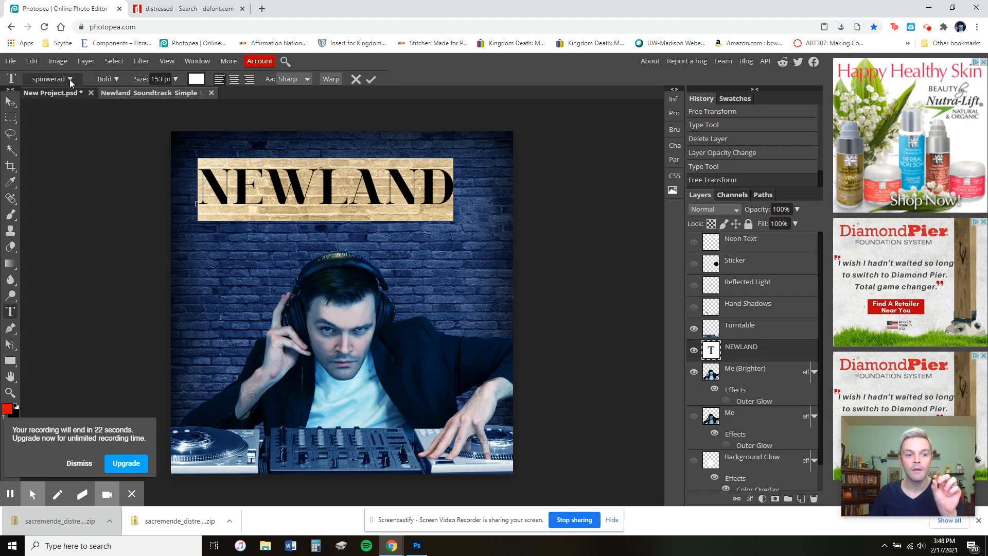
{"action": "left_click", "coordinate": [70, 80]}
{"action": "left_click", "coordinate": [147, 160]}
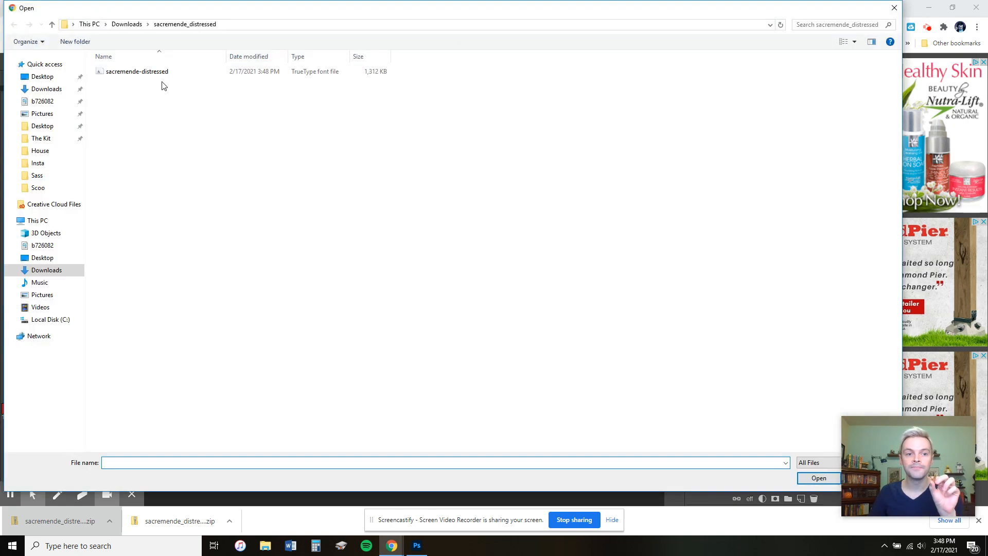
{"action": "left_click", "coordinate": [160, 72]}
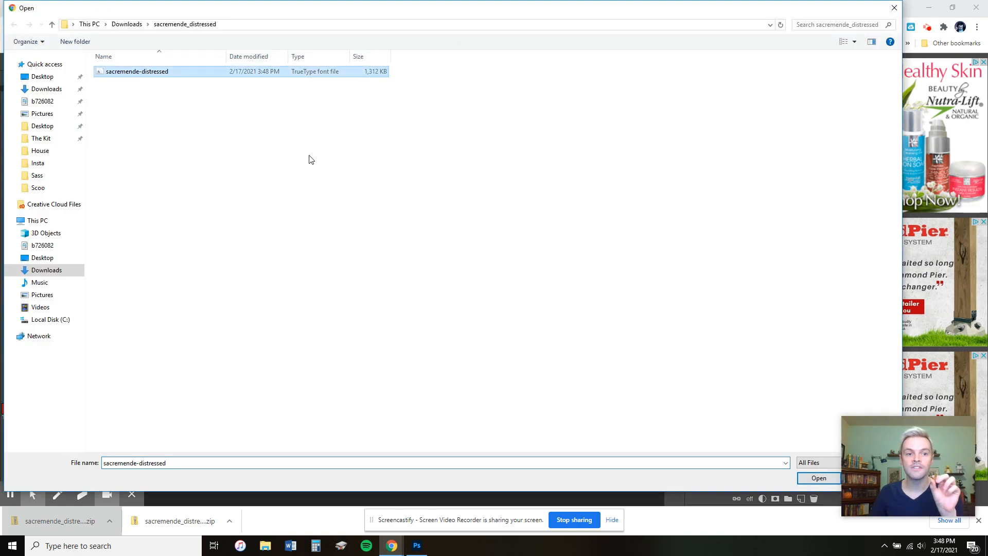
{"action": "left_click", "coordinate": [818, 478]}
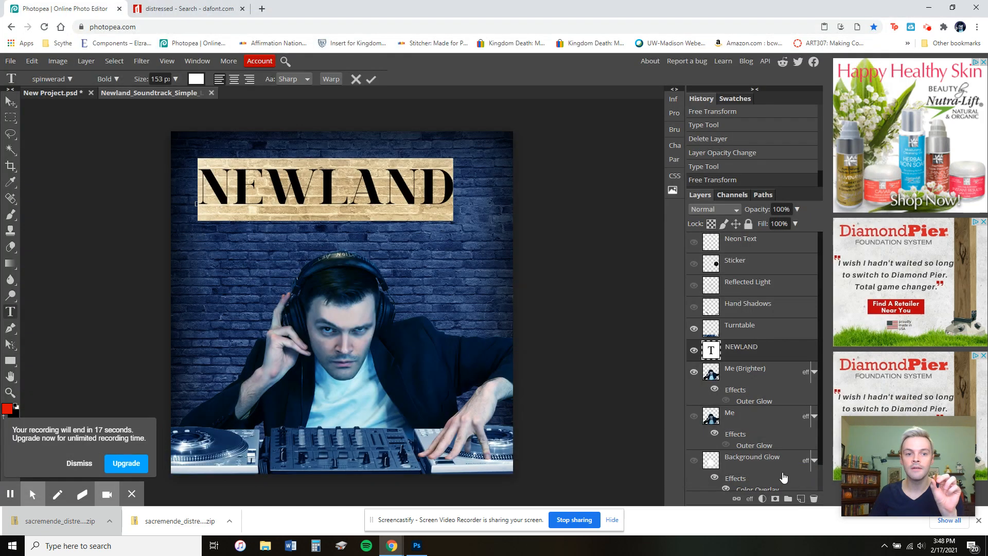
Search the font list for sacr and apply the Sacremende Distressed font to the NEWLAND text.
{"action": "left_click", "coordinate": [68, 79]}
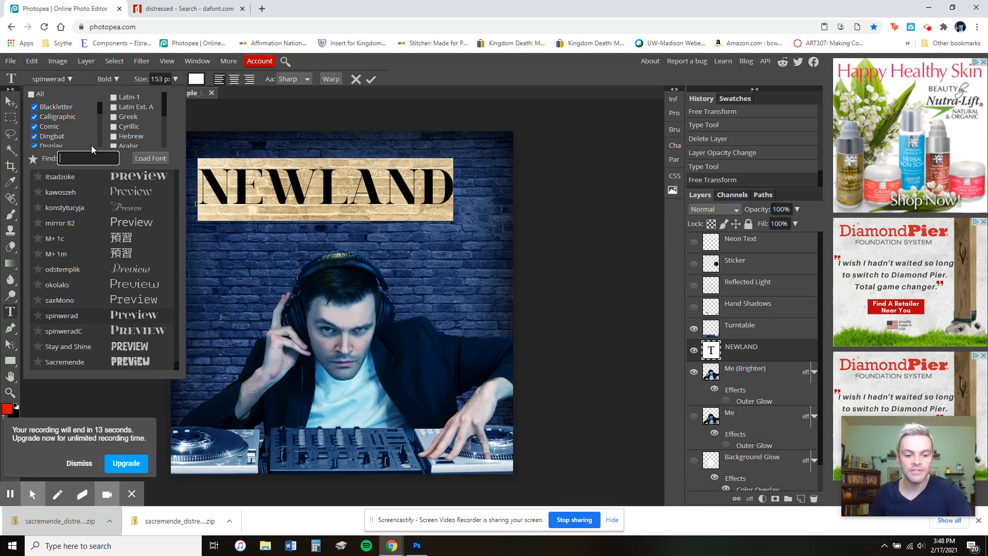
{"action": "type", "text": "sacra"}
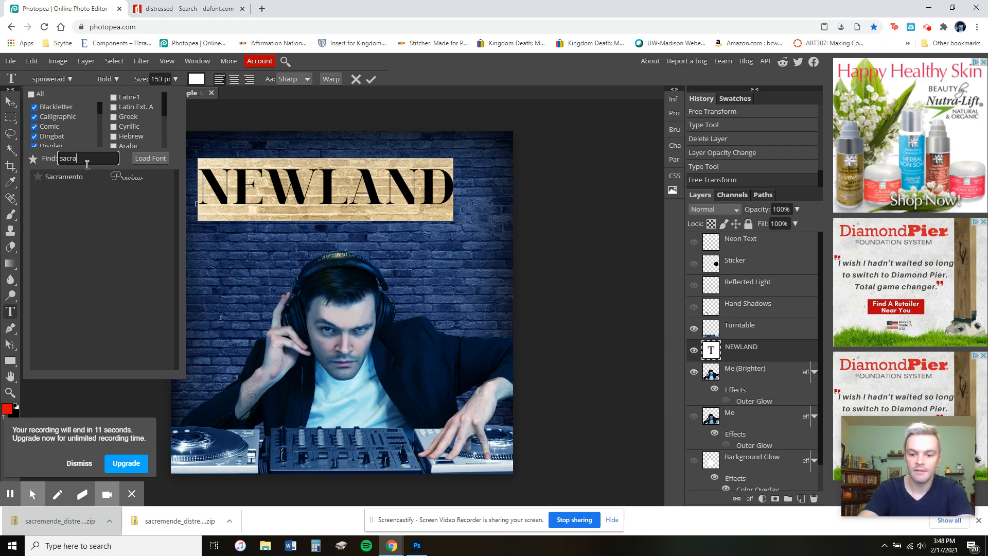
{"action": "key", "text": "BackSpace"}
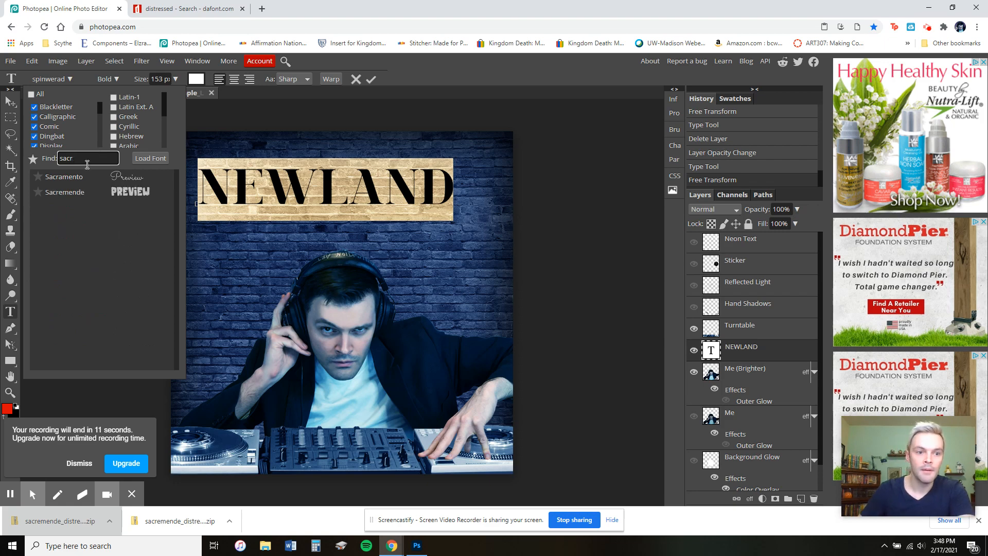
{"action": "left_click", "coordinate": [119, 193]}
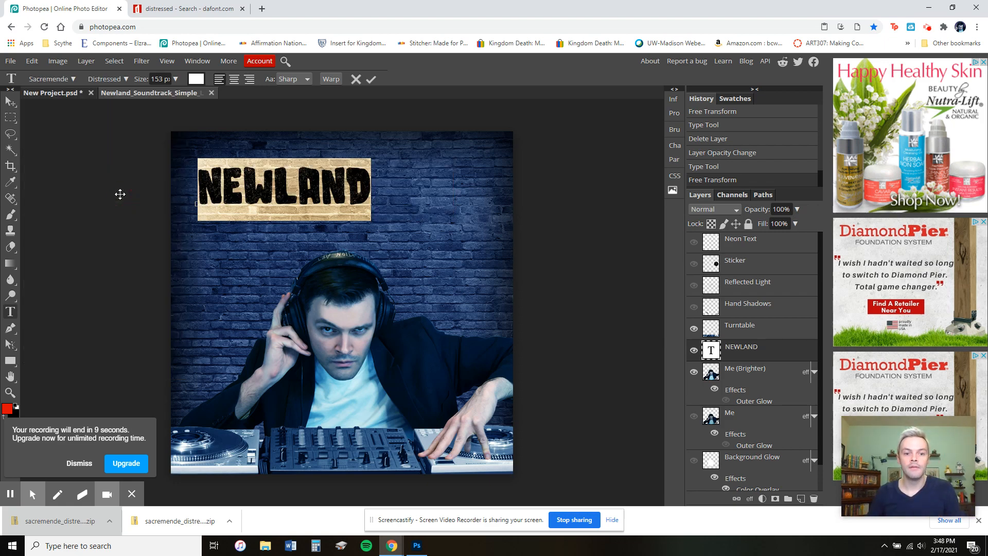
Scale up the NEWLAND text with Free Transform so it spans most of the cover's width.
{"action": "left_click", "coordinate": [32, 61]}
{"action": "left_click", "coordinate": [85, 296]}
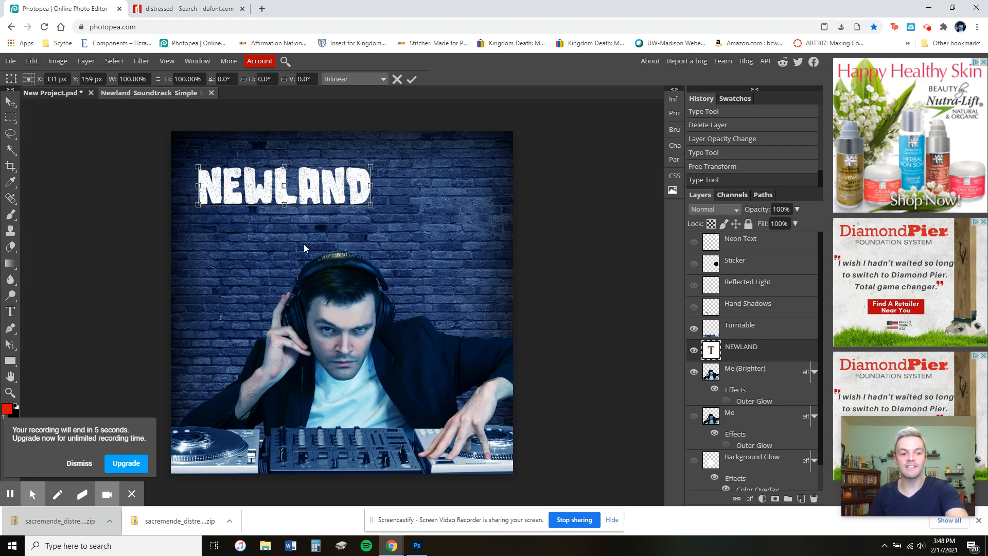
{"action": "left_click_drag", "start_coordinate": [371, 204], "coordinate": [474, 246]}
{"action": "left_click", "coordinate": [14, 101]}
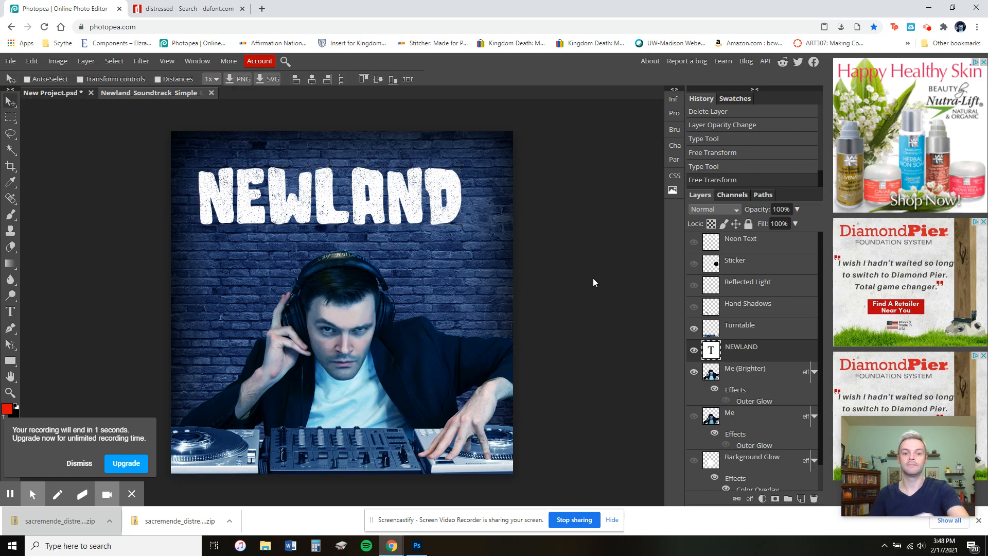